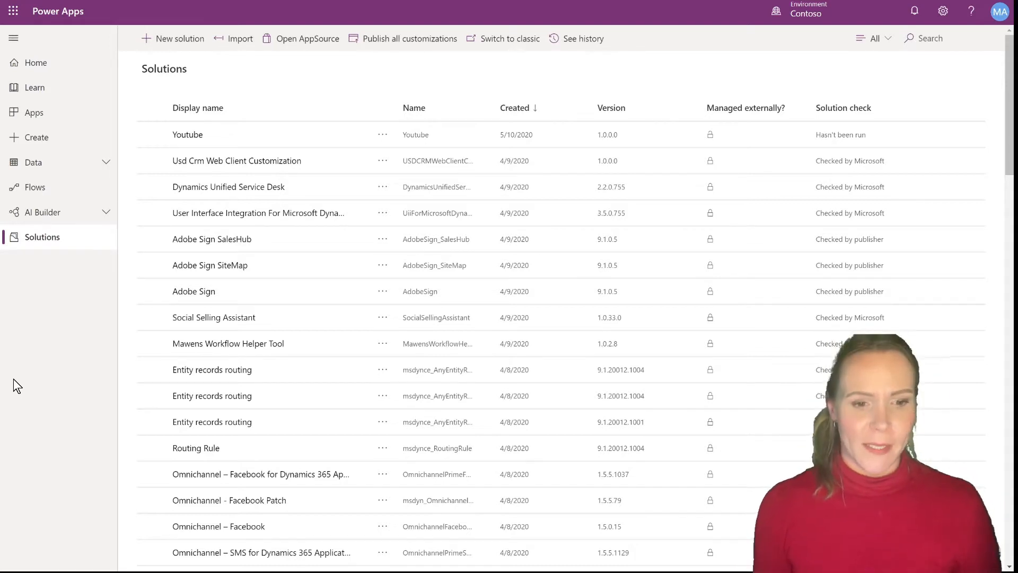
# Create a new solution named Library with the existing personal publisher and version 1.0.0.0
pyautogui.click(194, 35)
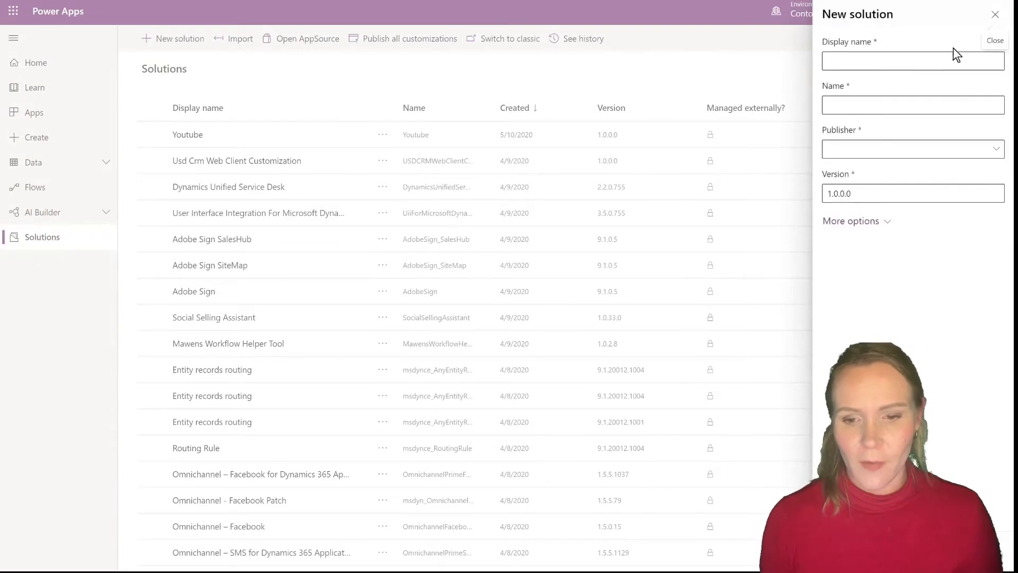
pyautogui.click(938, 57)
pyautogui.write('Li')
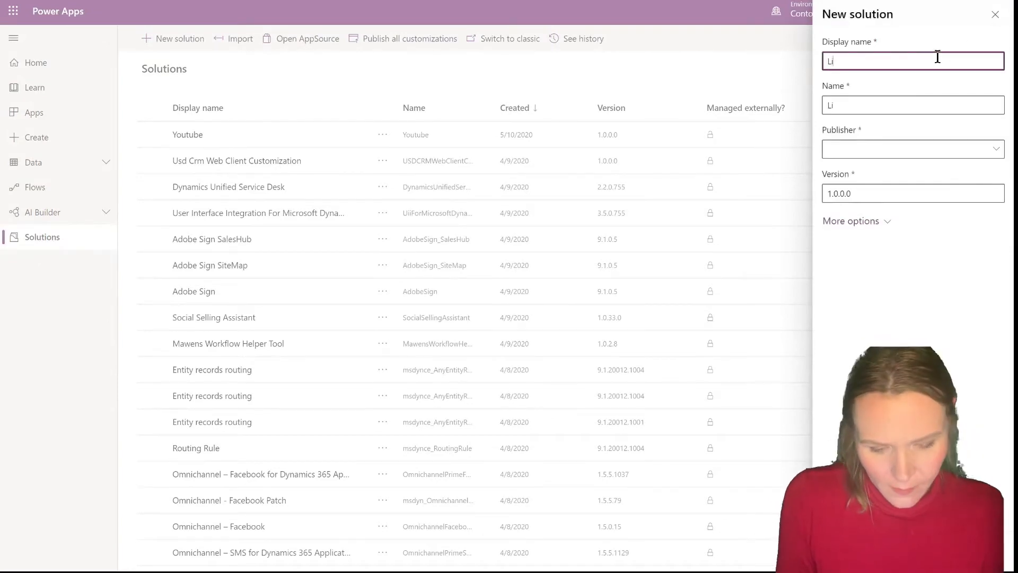
pyautogui.write('brary')
pyautogui.press('Tab')
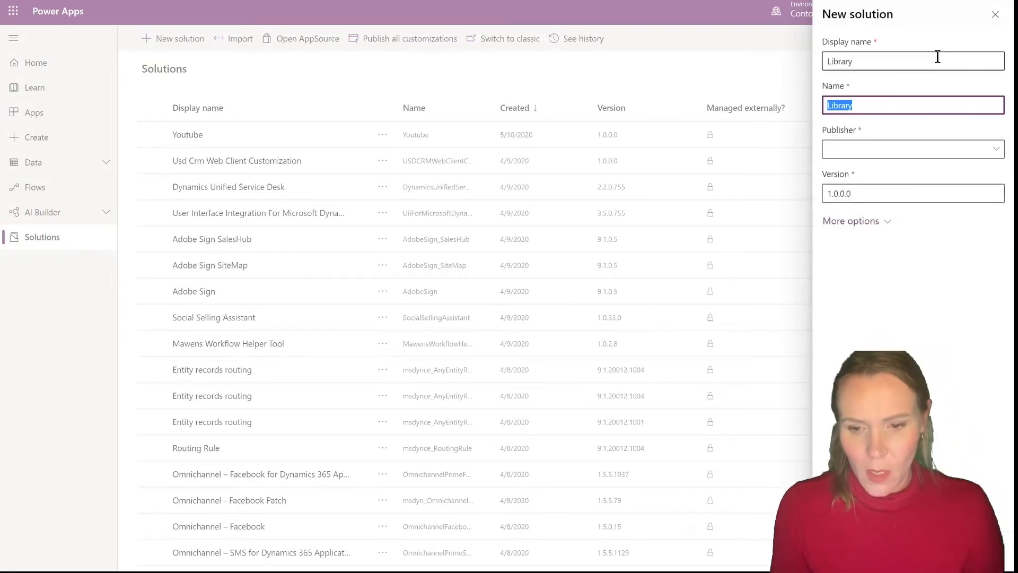
pyautogui.click(991, 147)
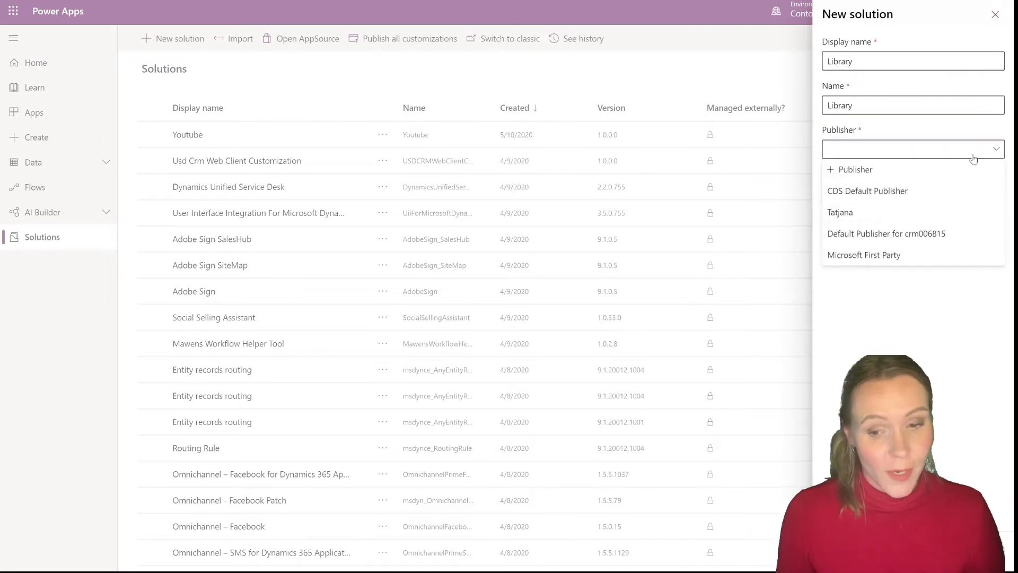
pyautogui.click(857, 214)
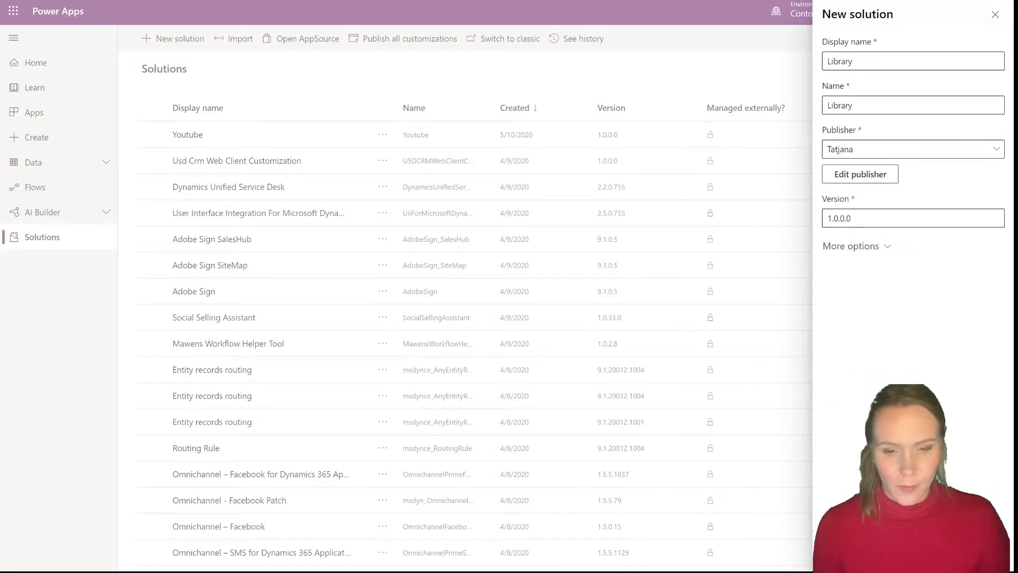
pyautogui.click(849, 553)
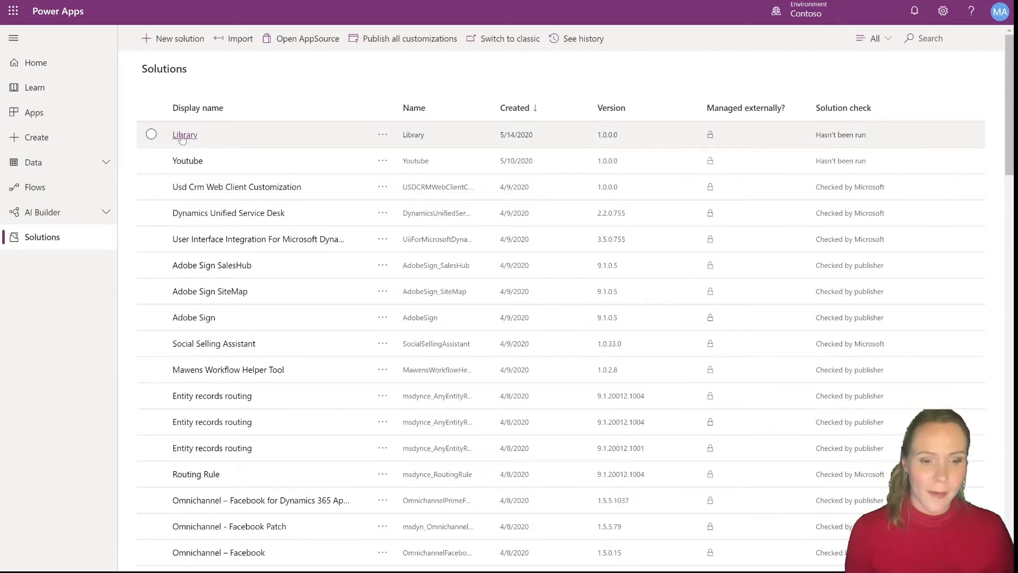
# Open the Library solution and add the existing Account and Contact entities to it
pyautogui.click(184, 136)
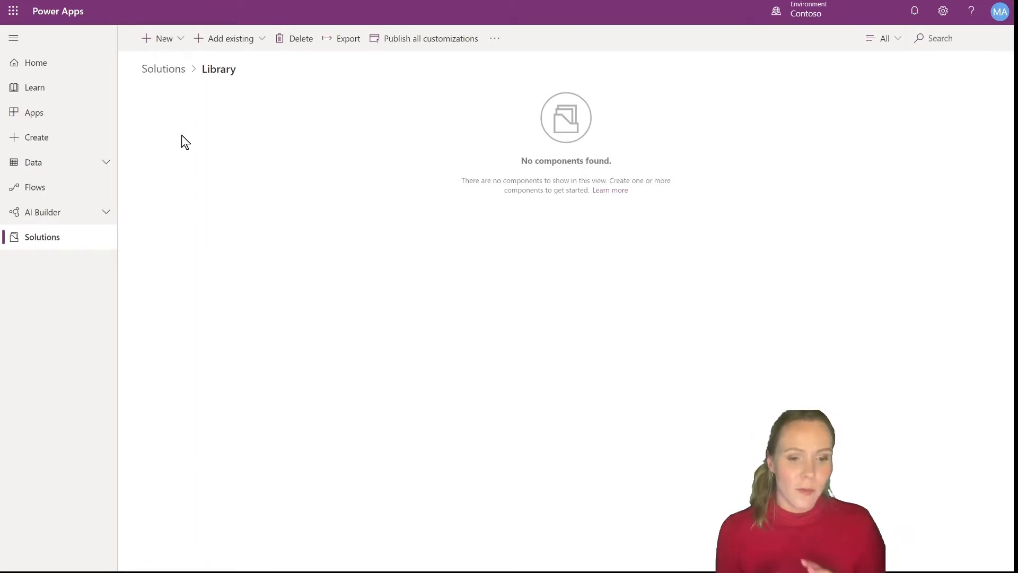
pyautogui.click(256, 46)
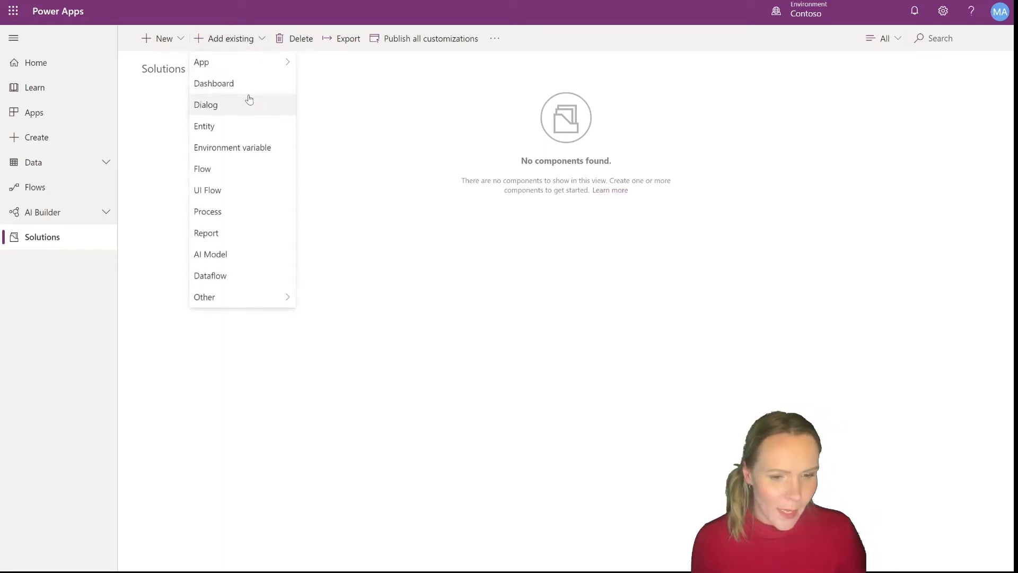
pyautogui.click(242, 137)
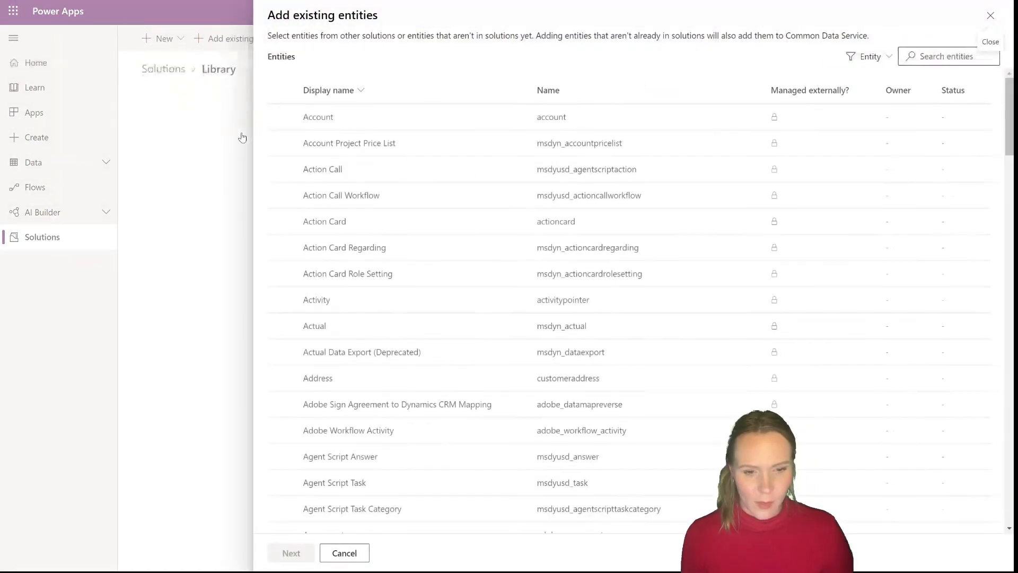
pyautogui.click(282, 117)
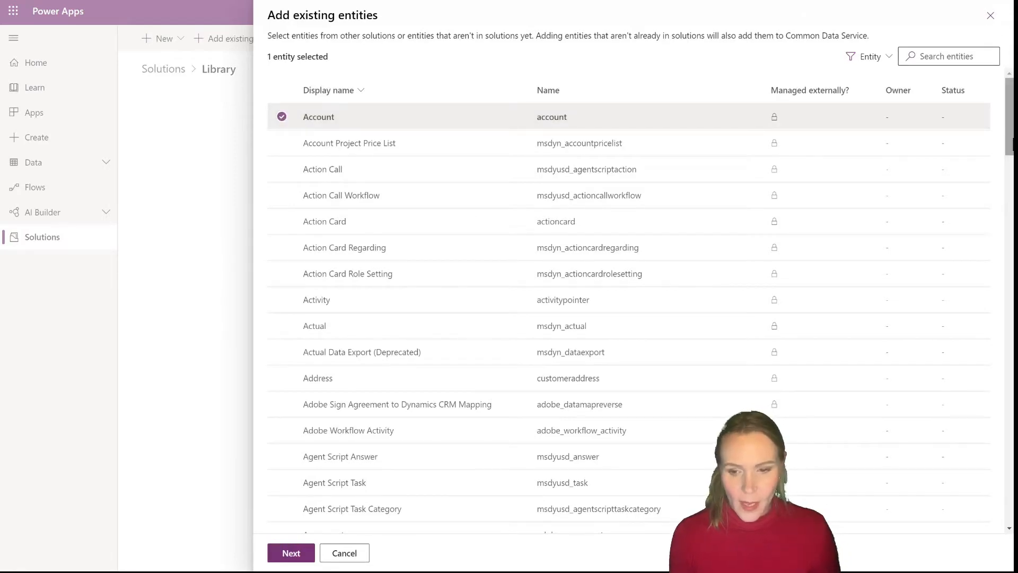
pyautogui.moveTo(1011, 139); pyautogui.dragTo(1006, 529)
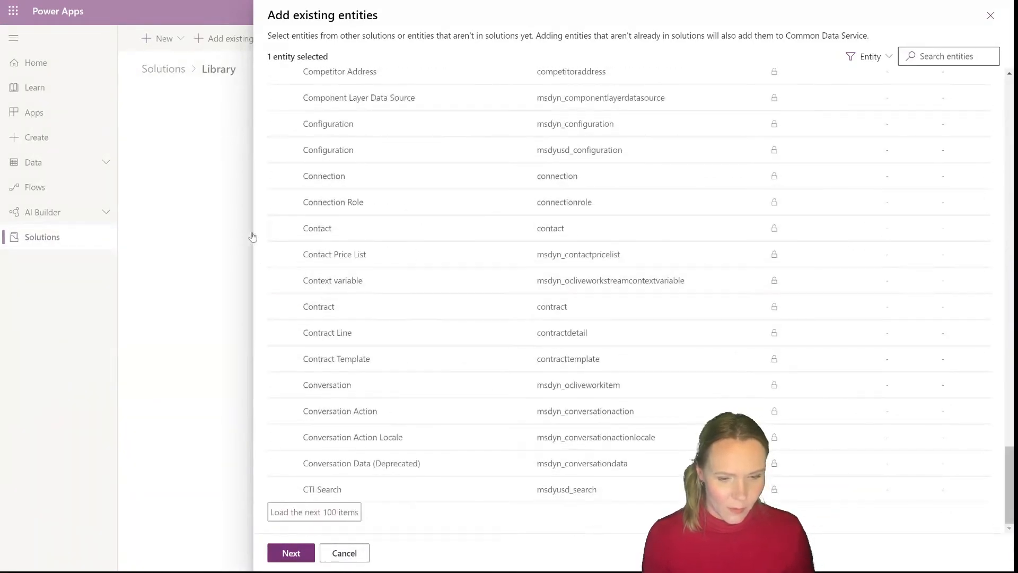
pyautogui.click(282, 228)
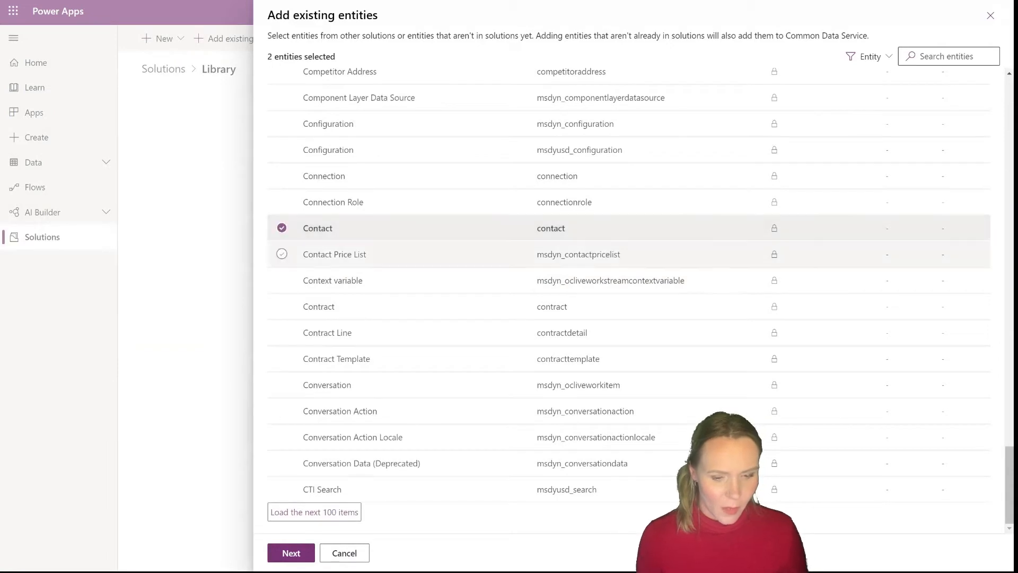
pyautogui.click(291, 553)
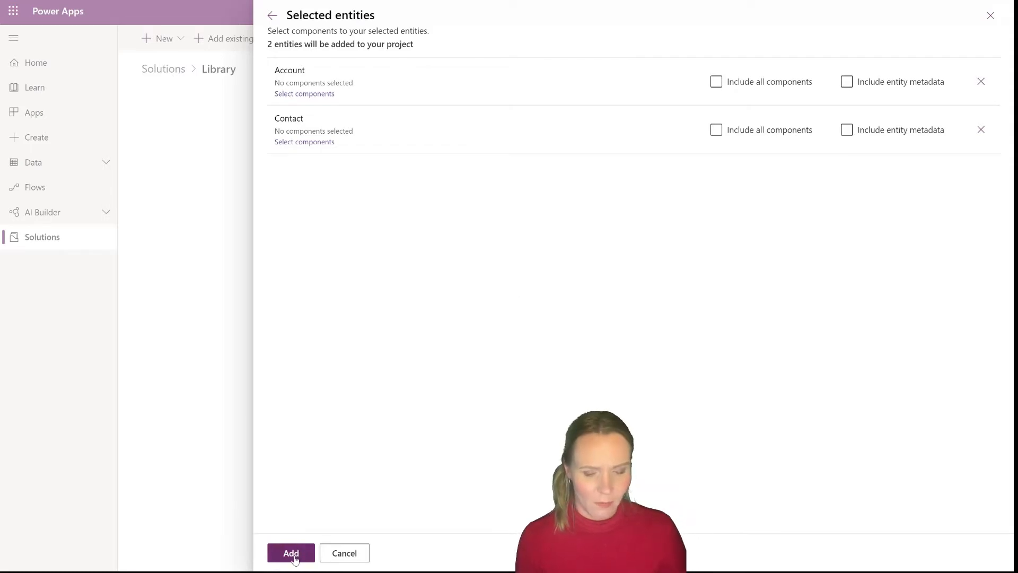
pyautogui.click(295, 558)
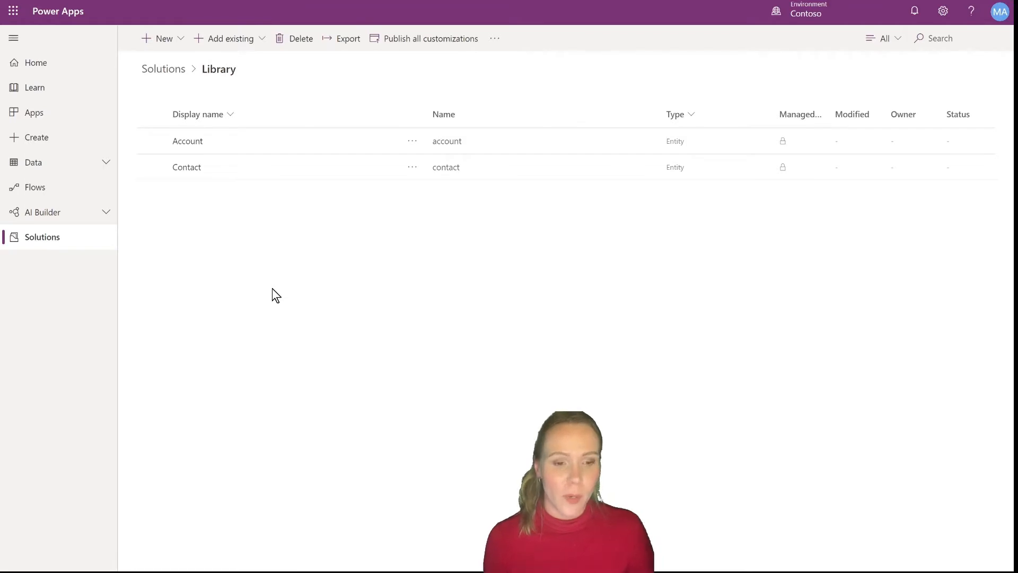
# Start a new entity named Book with plural Books and rename its primary field to Title
pyautogui.click(185, 45)
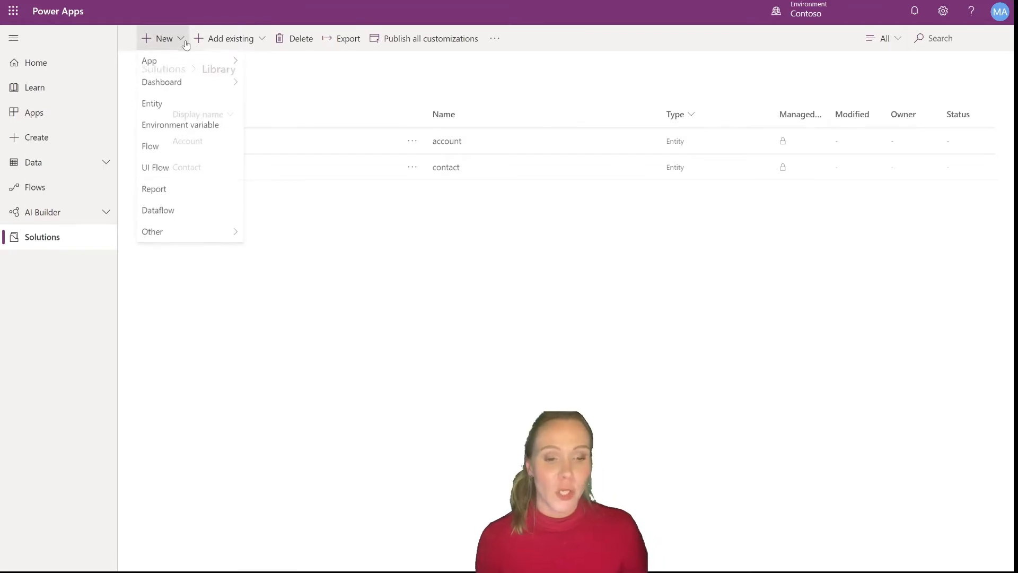
pyautogui.click(174, 109)
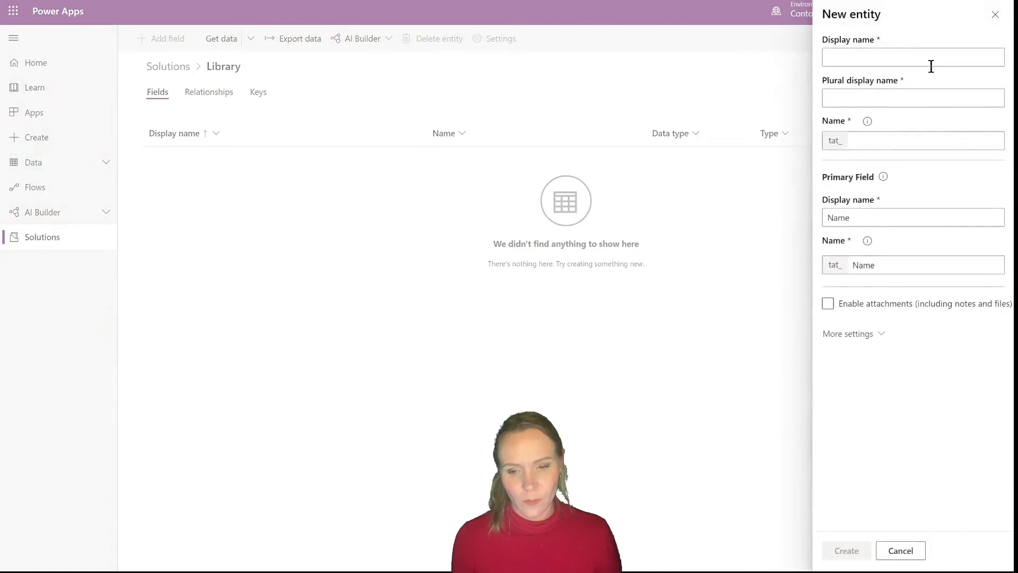
pyautogui.write('Book')
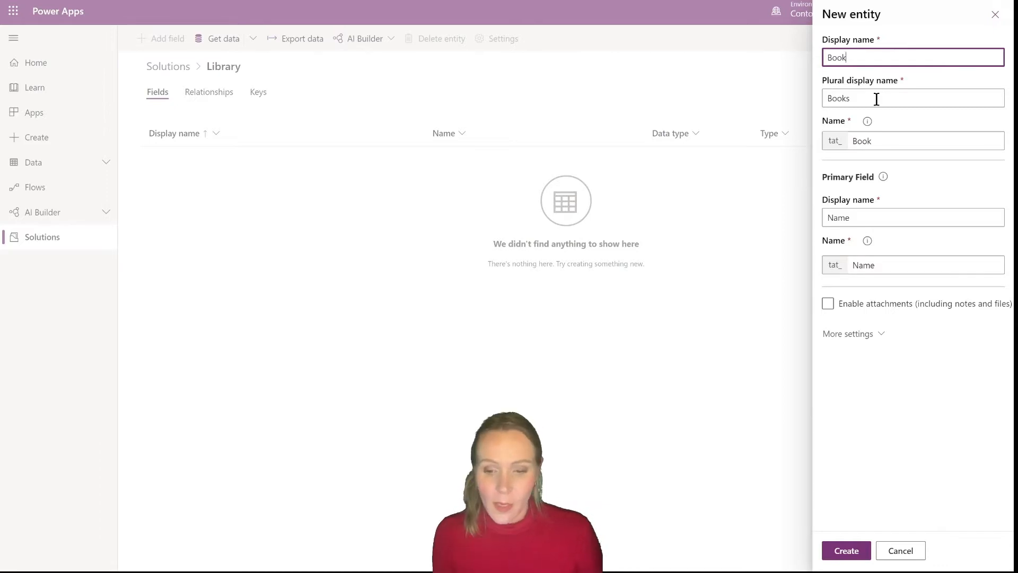
pyautogui.click(883, 219)
pyautogui.doubleClick(883, 219)
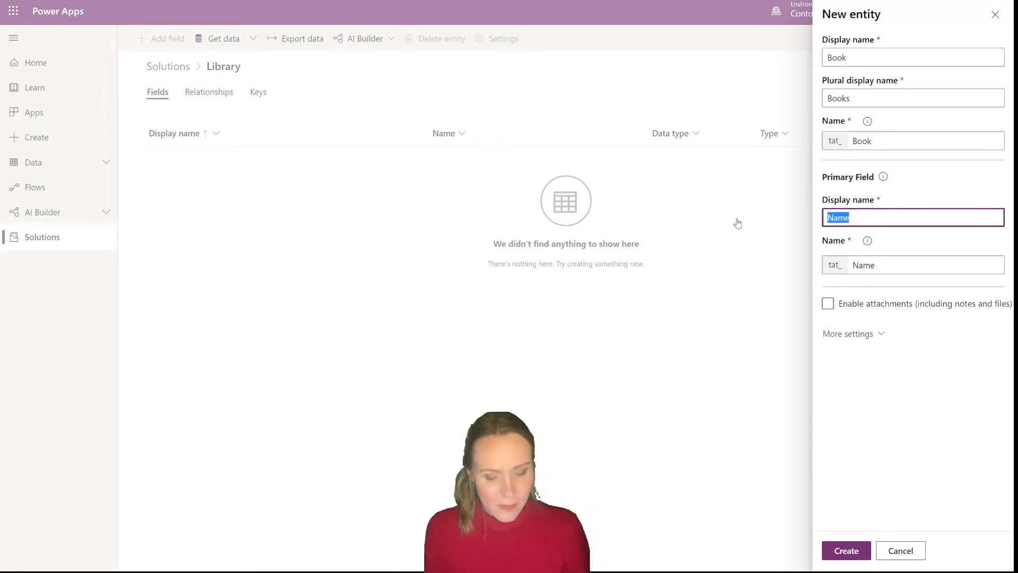
pyautogui.write('Title')
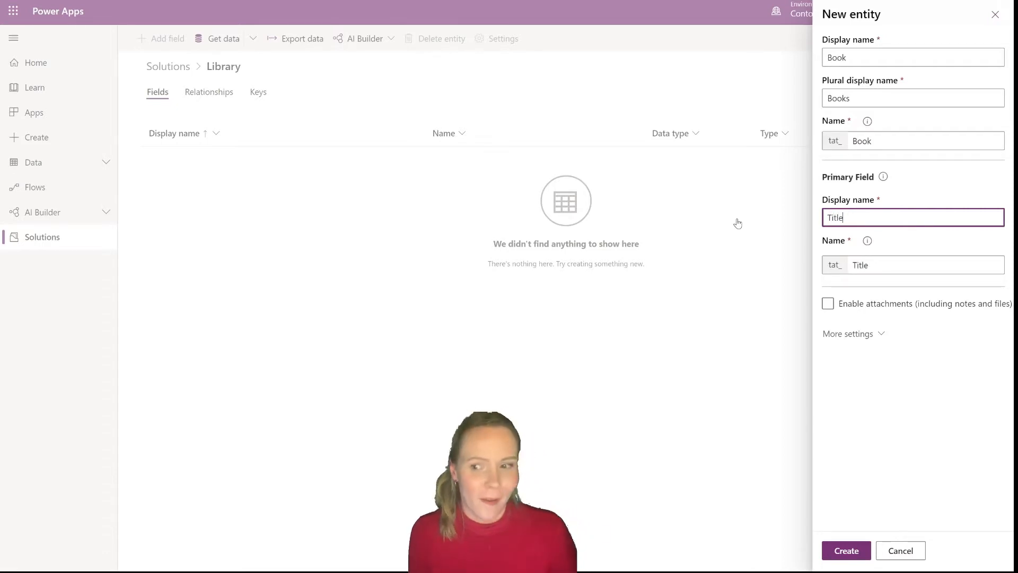
# Show more settings for the Book entity and enable attachments including notes and files
pyautogui.click(878, 336)
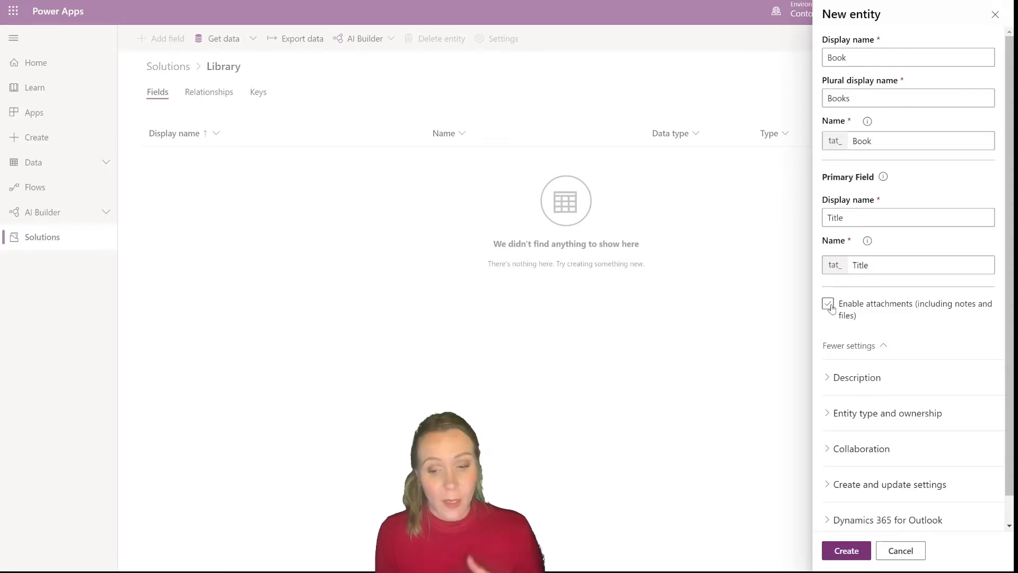
pyautogui.click(828, 305)
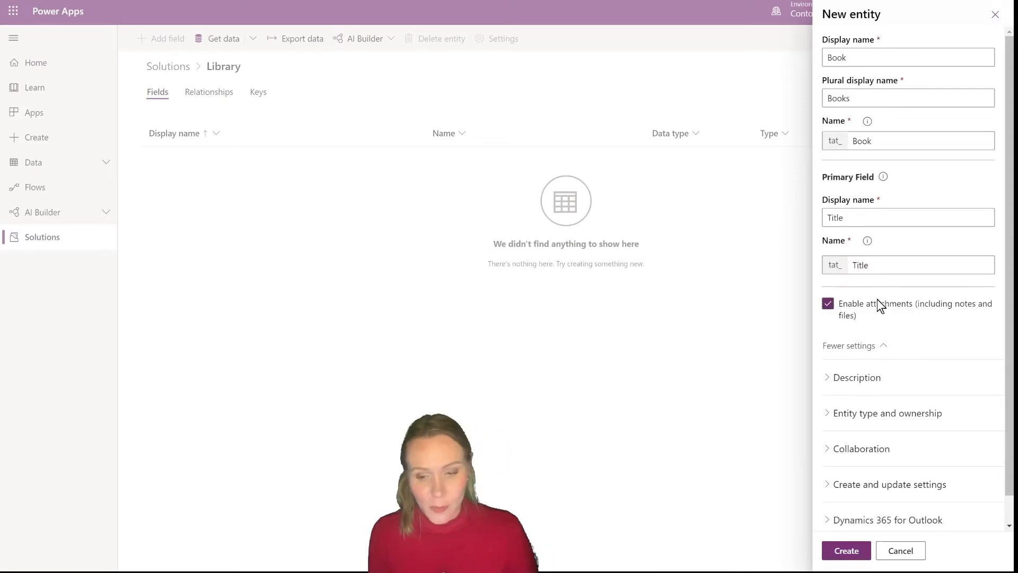
pyautogui.click(835, 379)
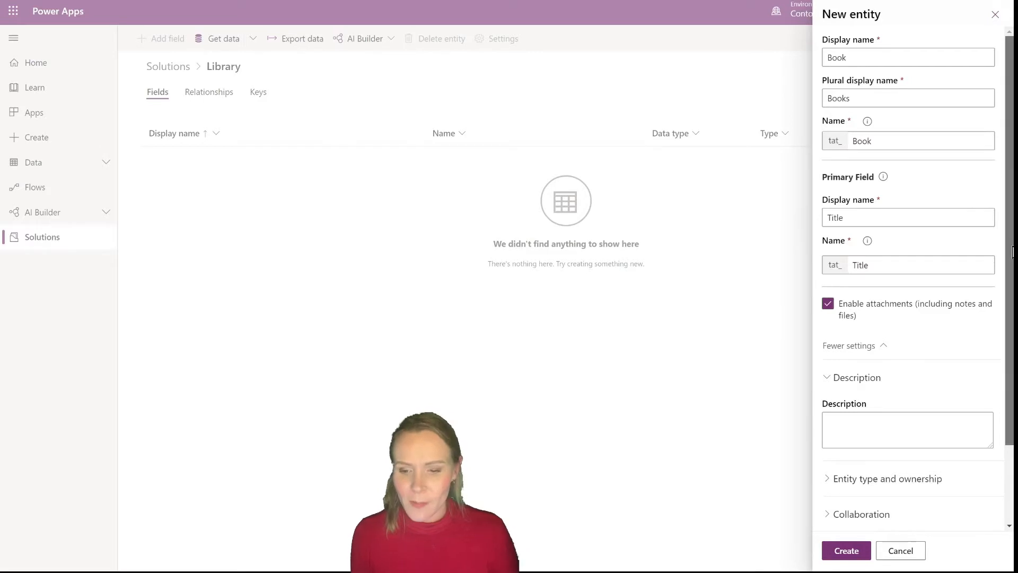
# Keep the entity type as Standard entity and set the entity's ownership to Organization
pyautogui.moveTo(1012, 252); pyautogui.dragTo(1009, 340)
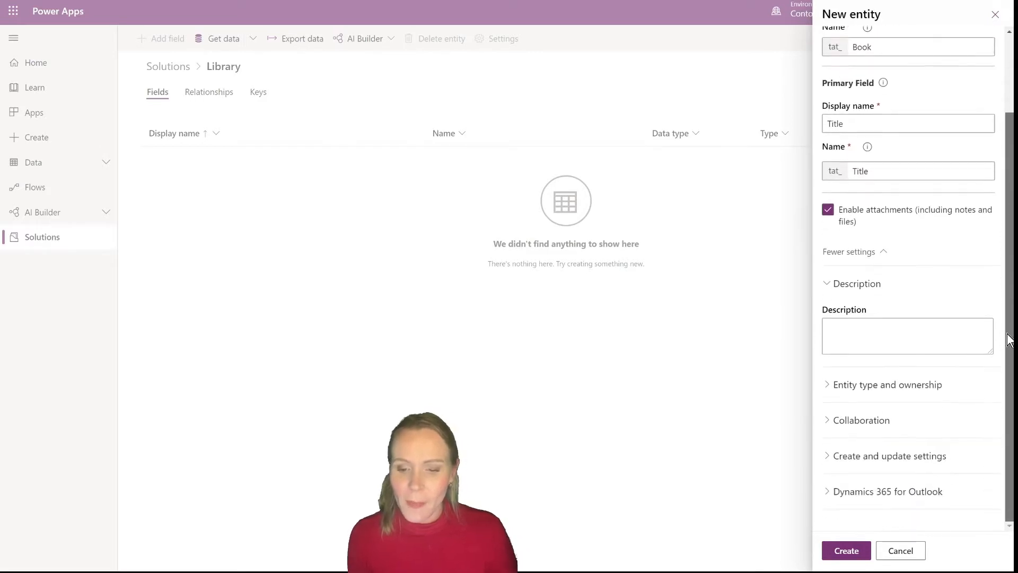
pyautogui.click(829, 387)
pyautogui.scroll(-2, 1006, 425)
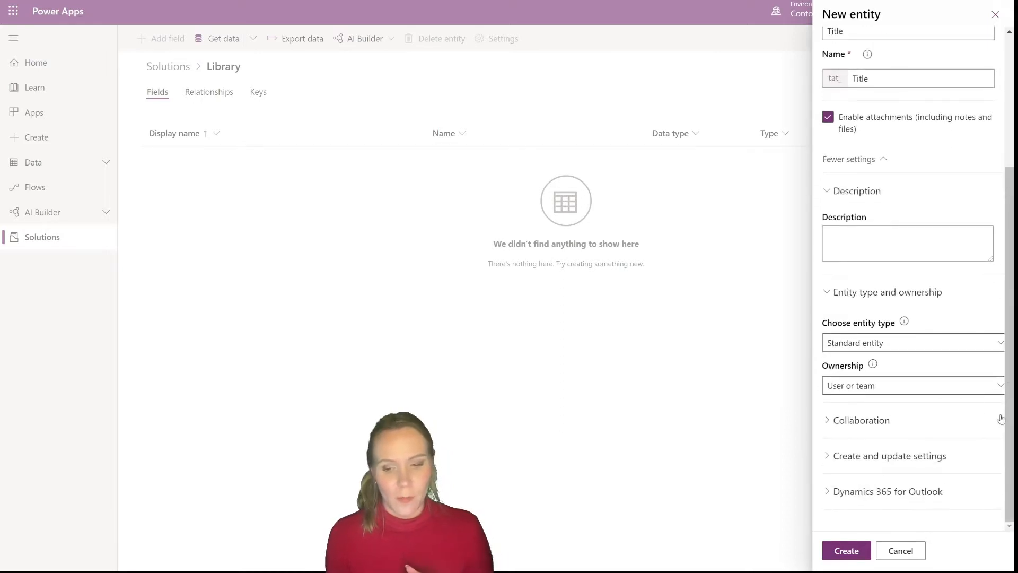
pyautogui.click(929, 346)
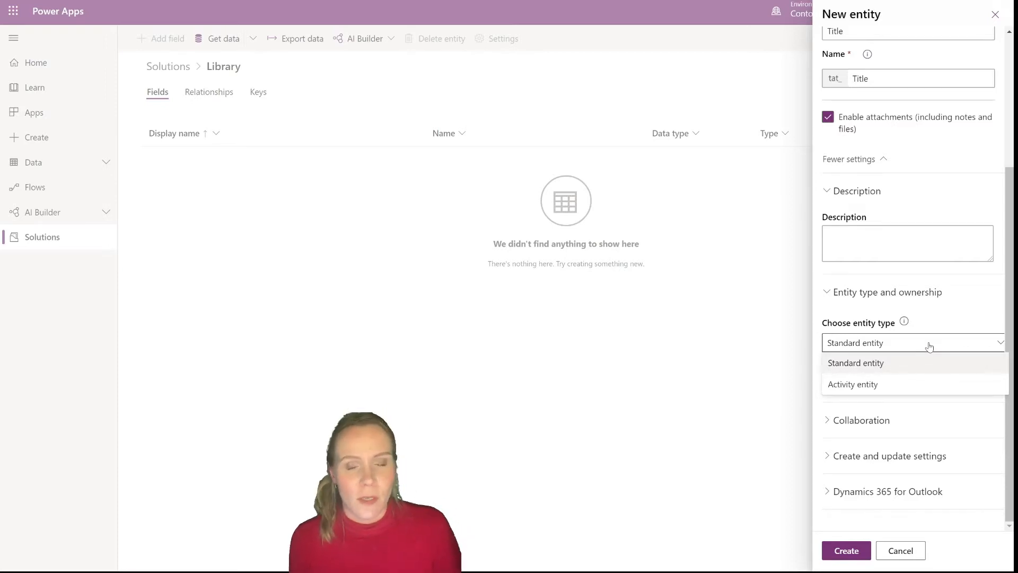
pyautogui.click(896, 363)
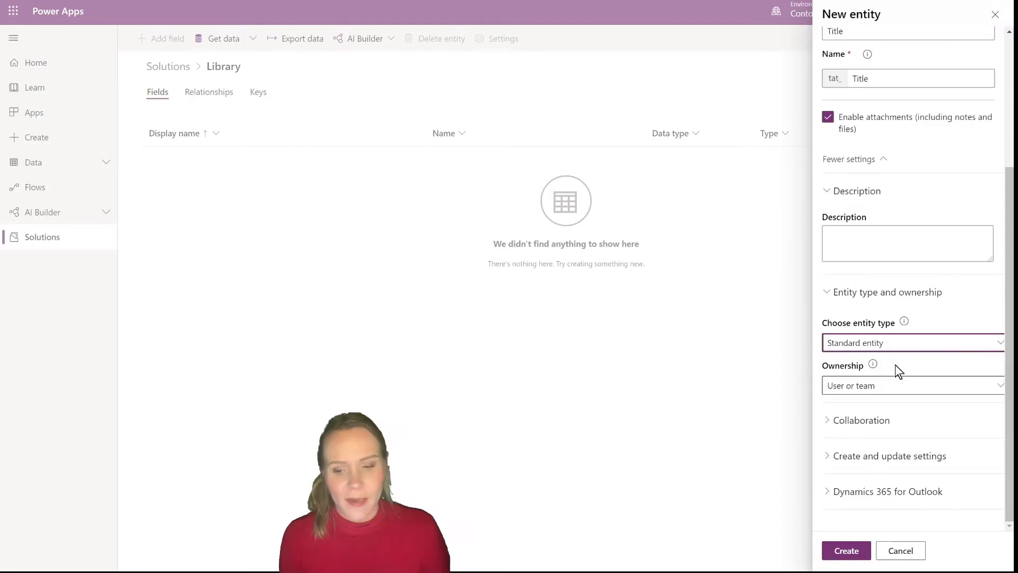
pyautogui.click(895, 395)
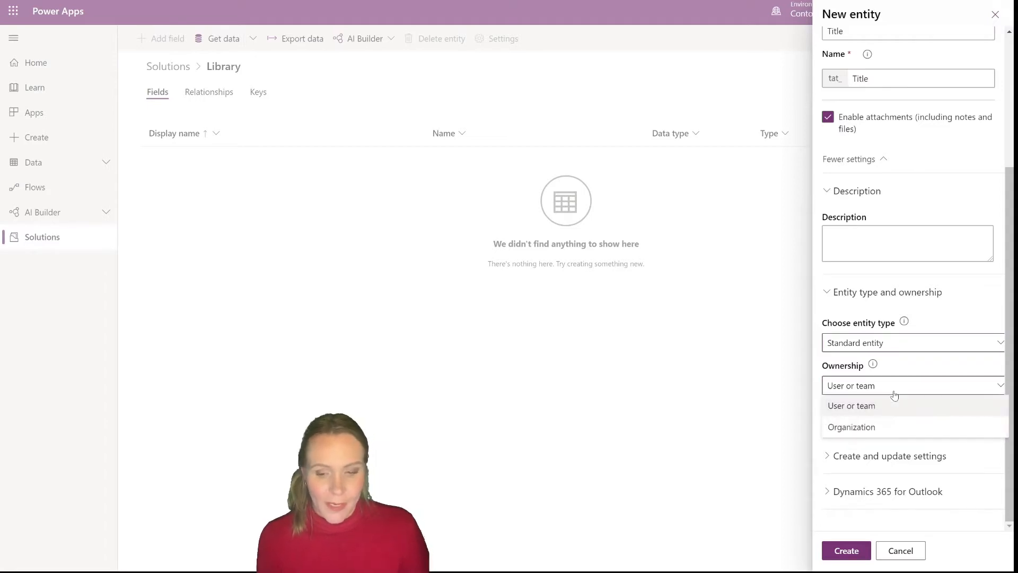
pyautogui.click(858, 427)
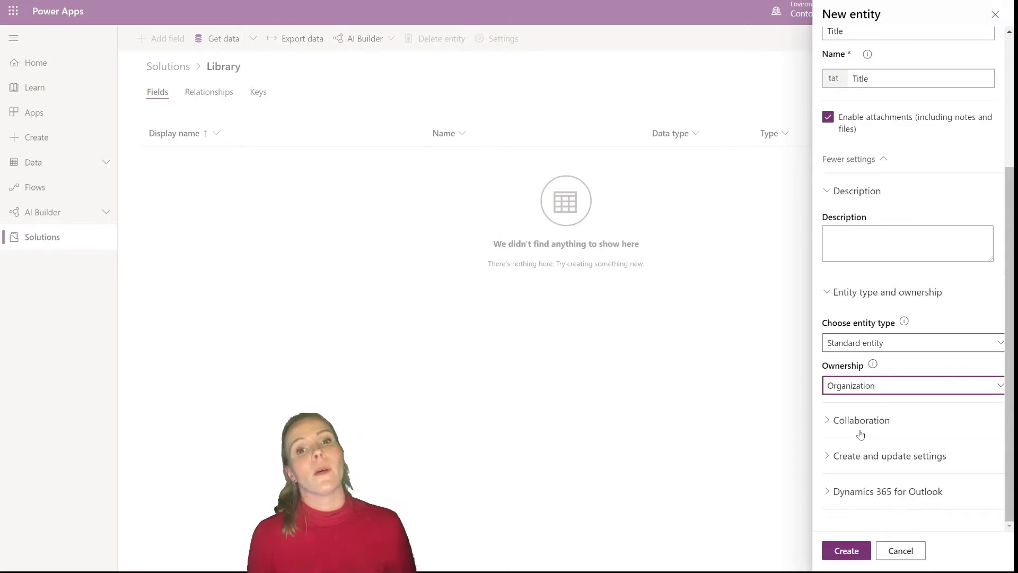
# Enable quick create forms in the Book entity's create and update settings
pyautogui.click(838, 421)
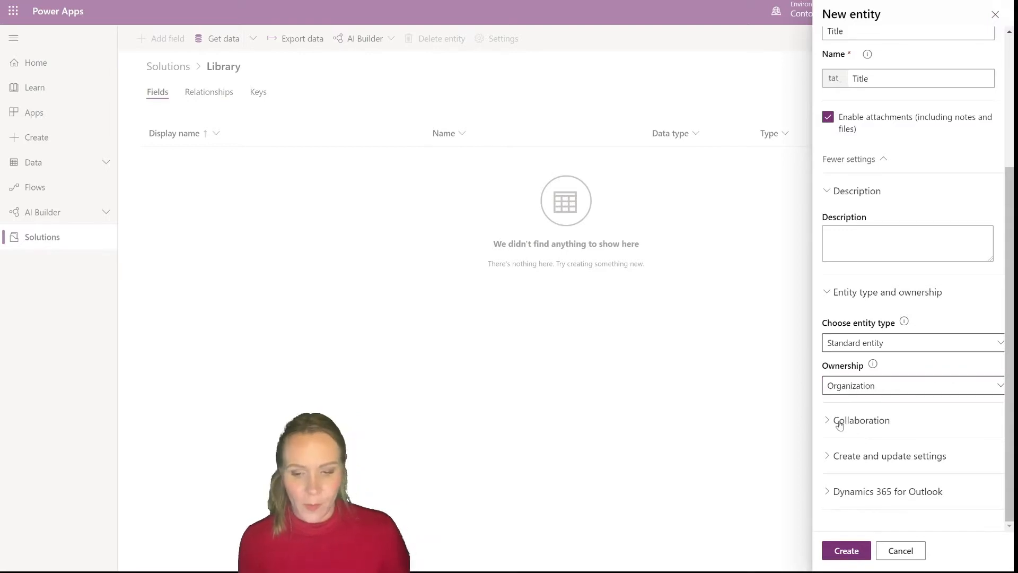
pyautogui.moveTo(1012, 245); pyautogui.dragTo(1009, 370)
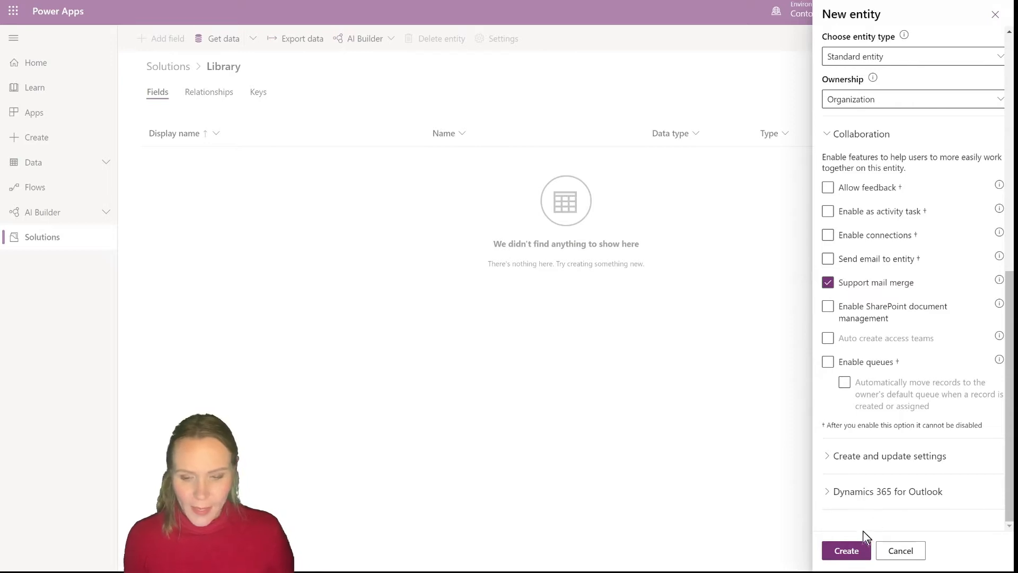
pyautogui.click(835, 460)
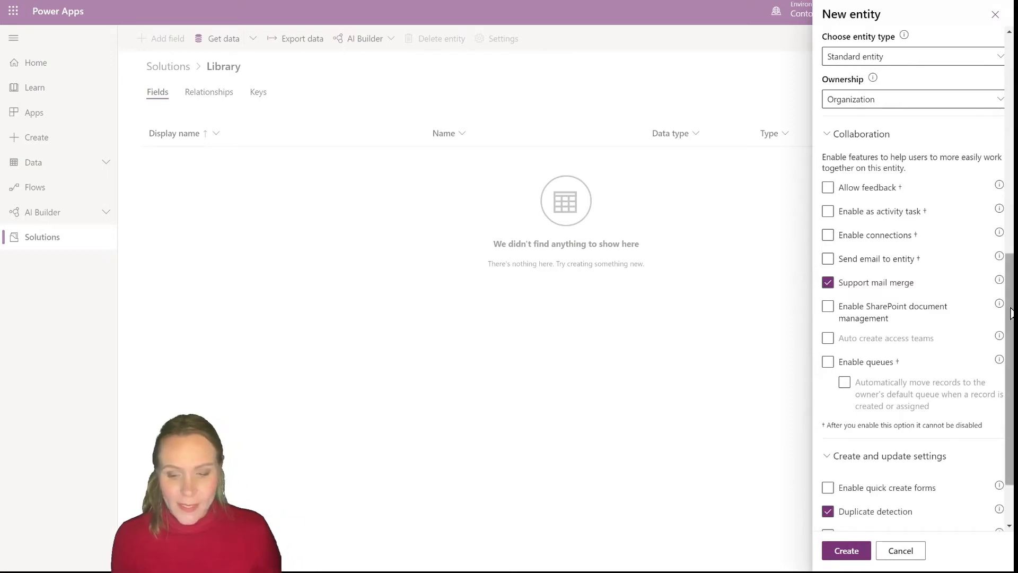
pyautogui.moveTo(1012, 314); pyautogui.dragTo(1013, 395)
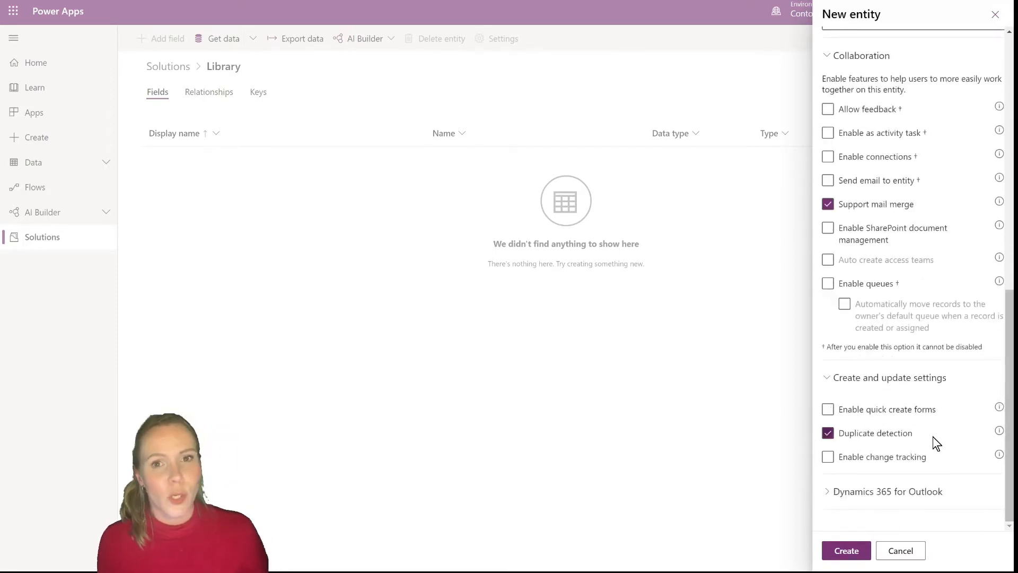
pyautogui.click(897, 417)
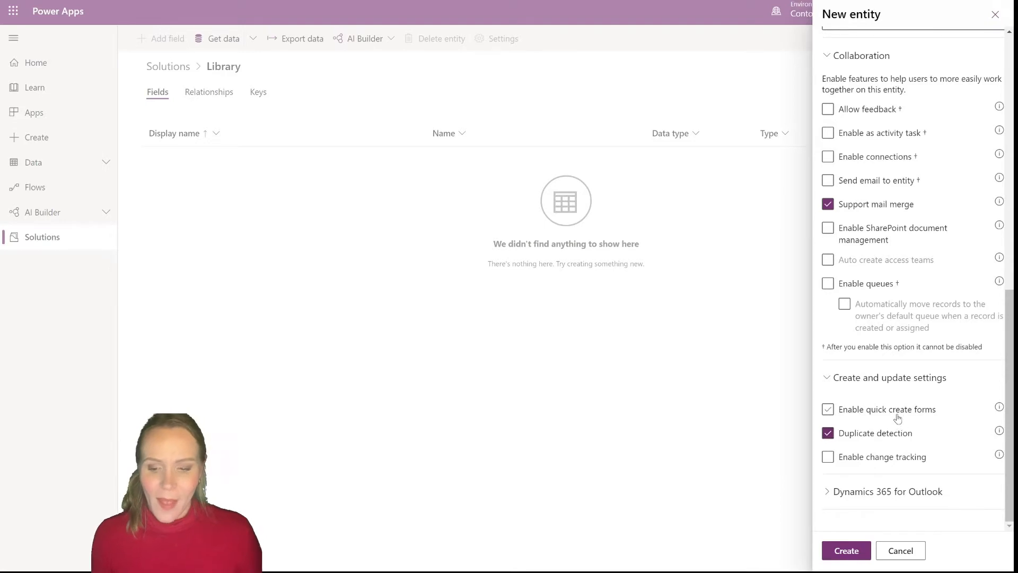
pyautogui.click(897, 417)
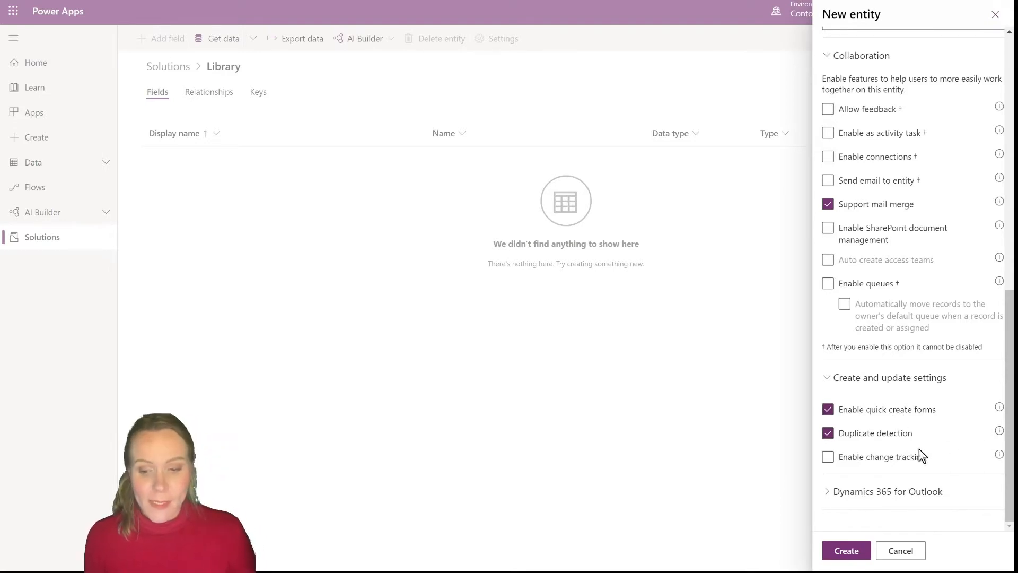
# Create the Book entity and accept the confirmation about attachments
pyautogui.click(832, 495)
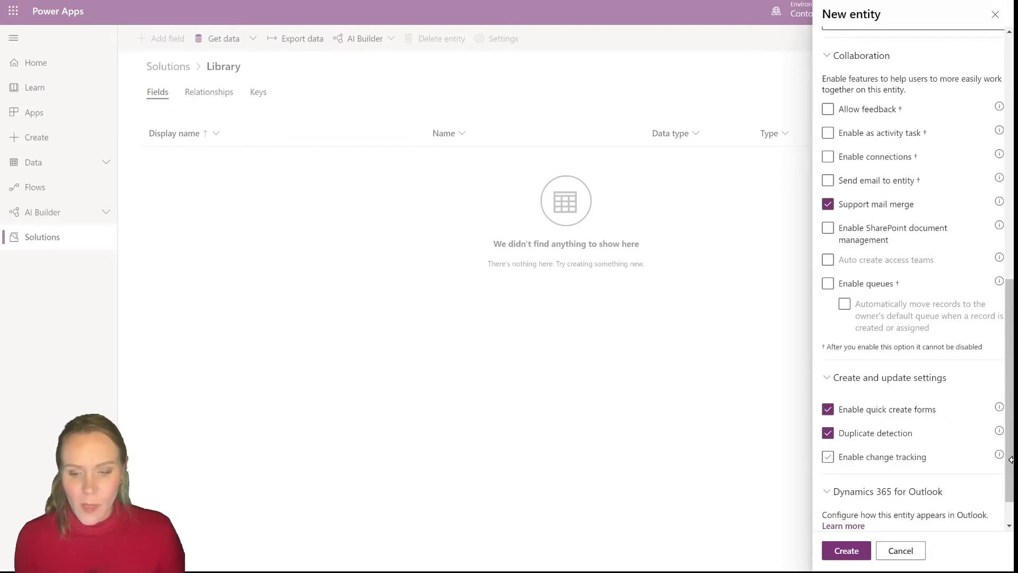
pyautogui.scroll(-1, 902, 425)
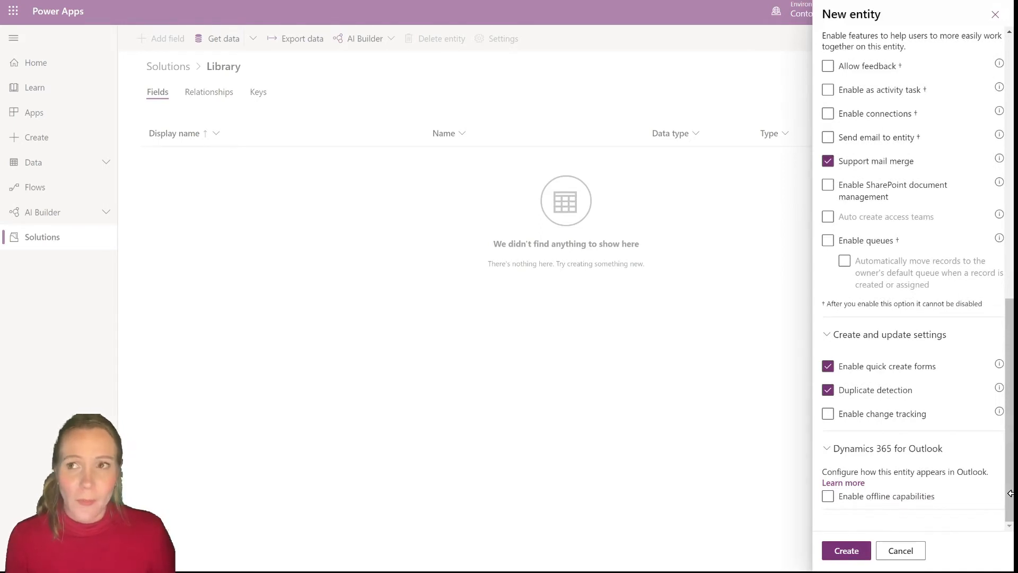
pyautogui.click(846, 552)
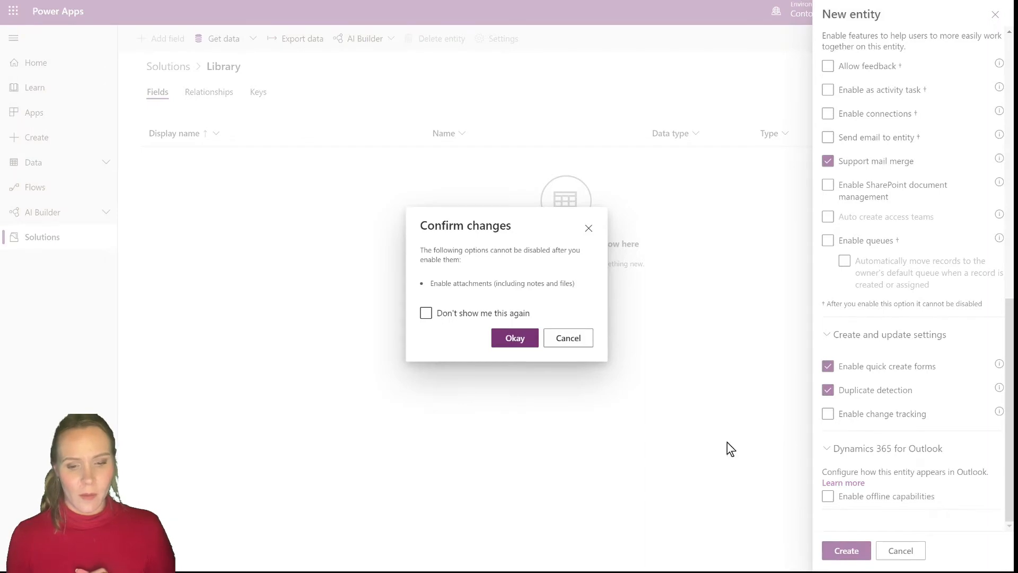
pyautogui.click(525, 350)
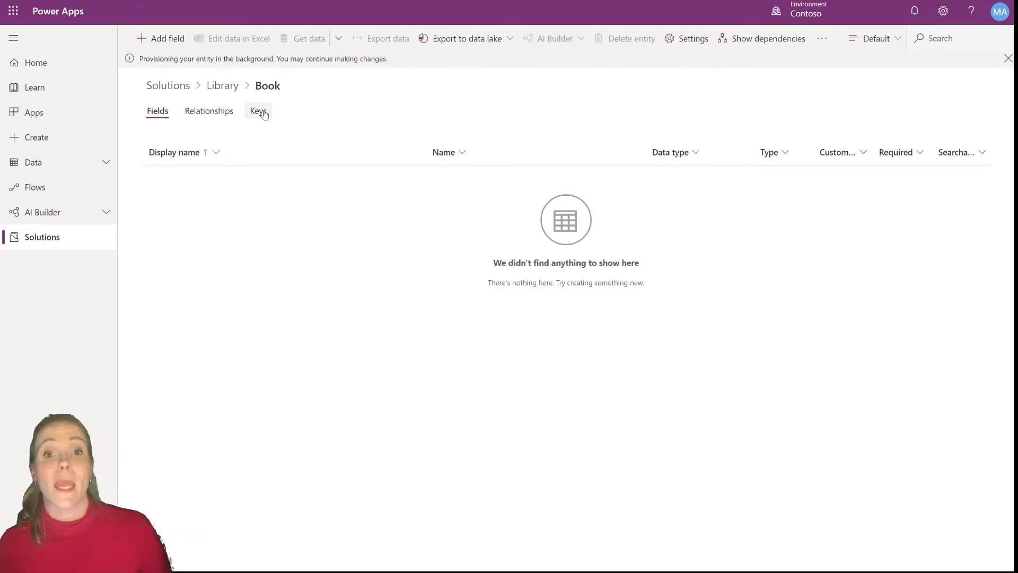
# Add a new field to Book named Author with the Lookup data type
pyautogui.click(175, 38)
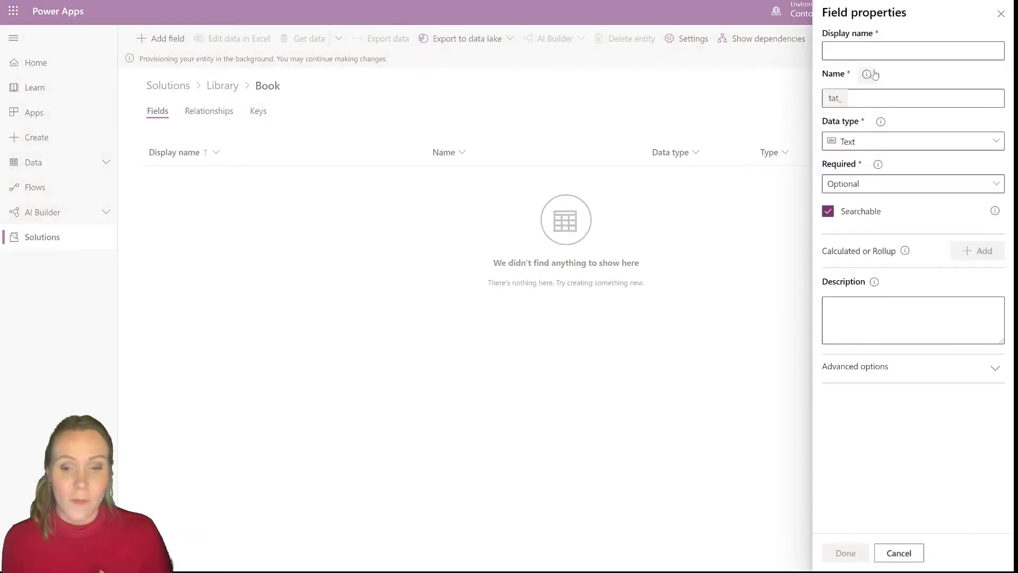
pyautogui.click(869, 47)
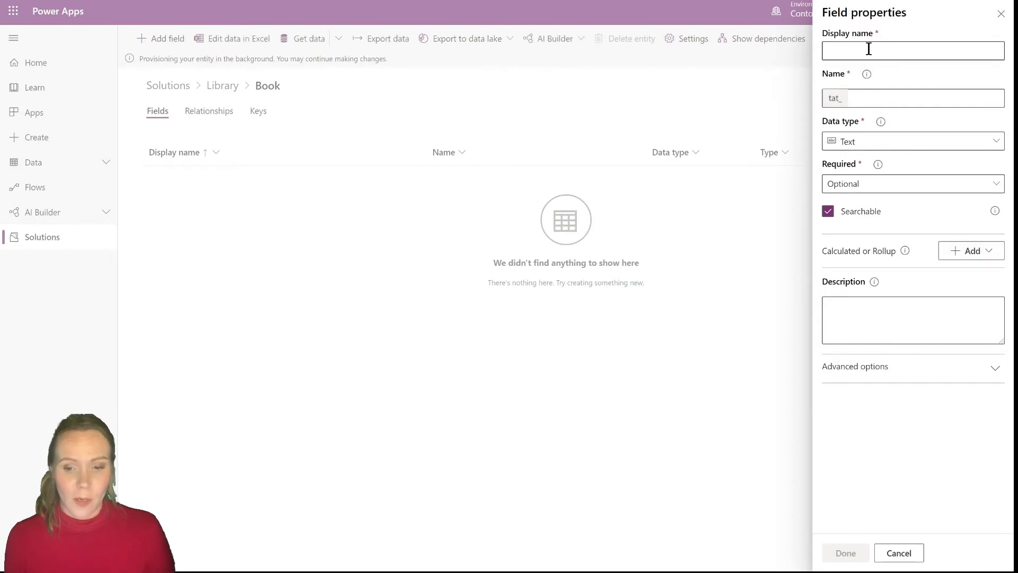
pyautogui.write('Author')
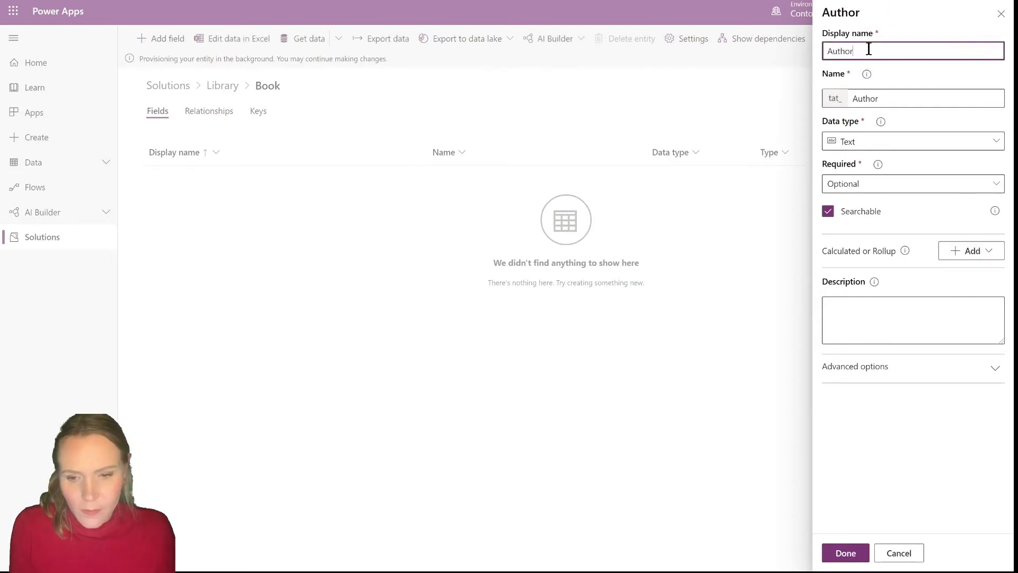
pyautogui.click(940, 148)
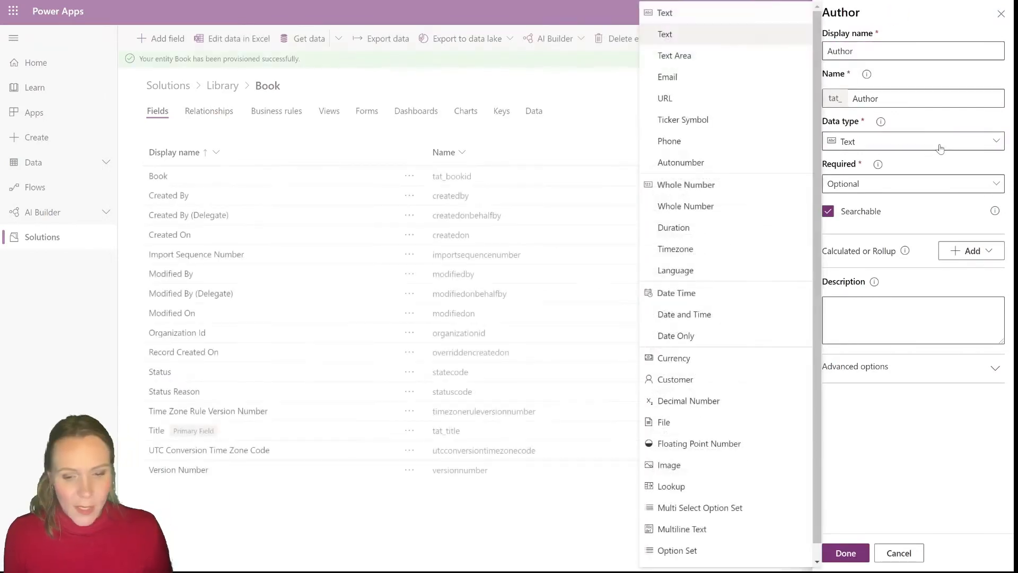
pyautogui.click(669, 486)
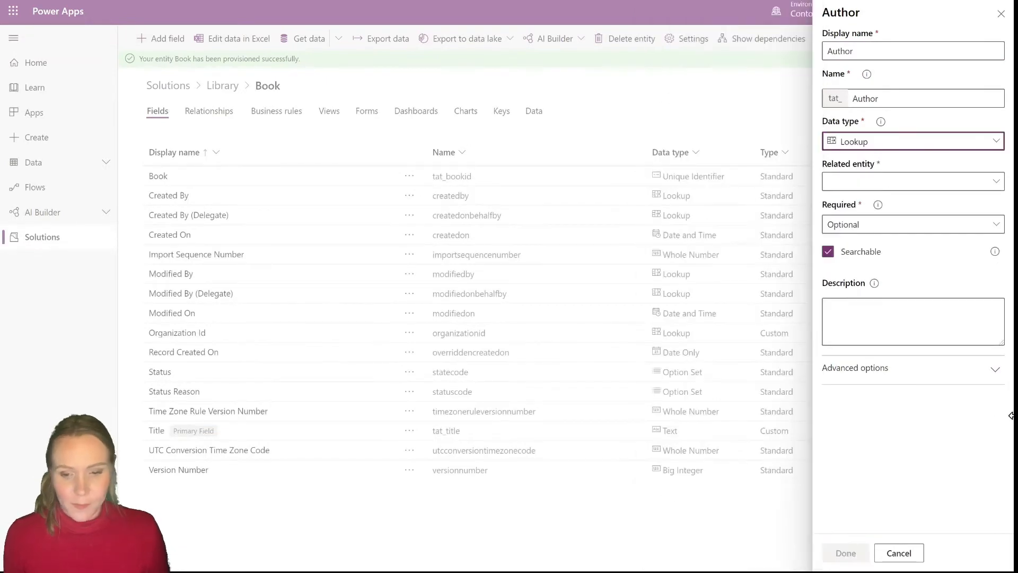
# Set the Author field's related entity to Contact and make it Required
pyautogui.click(992, 183)
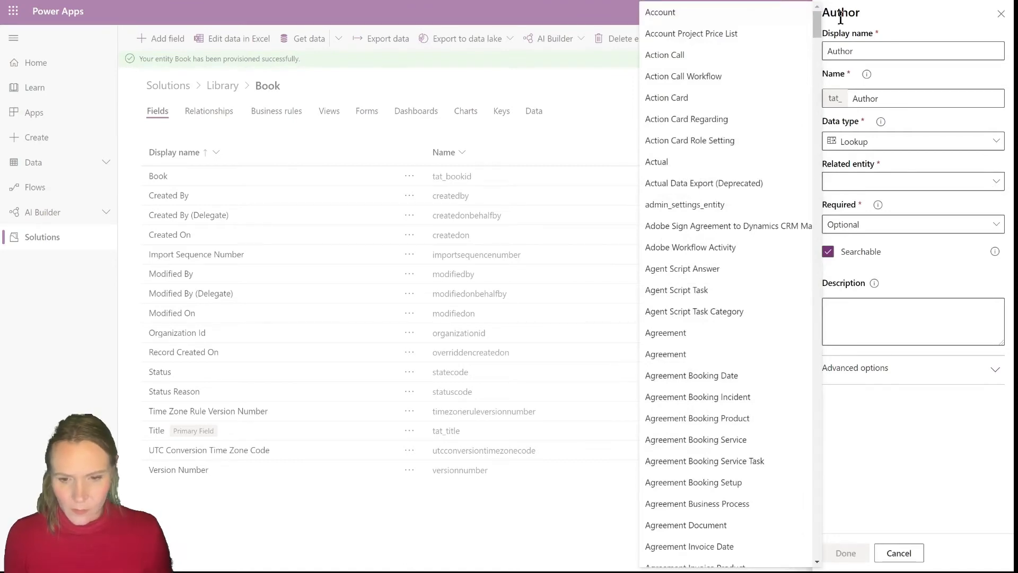
pyautogui.moveTo(819, 21); pyautogui.dragTo(821, 113)
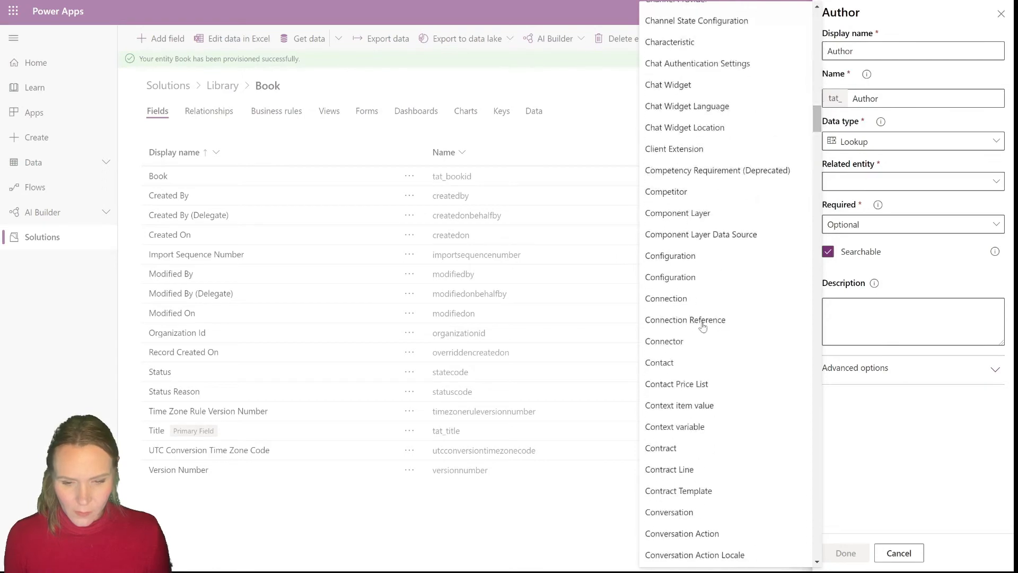
pyautogui.click(678, 365)
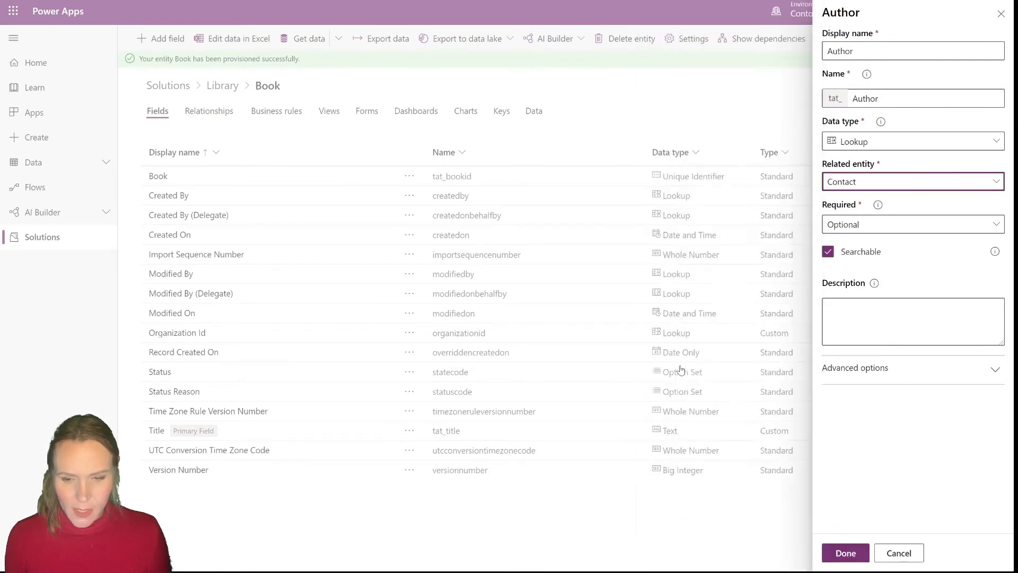
pyautogui.click(932, 226)
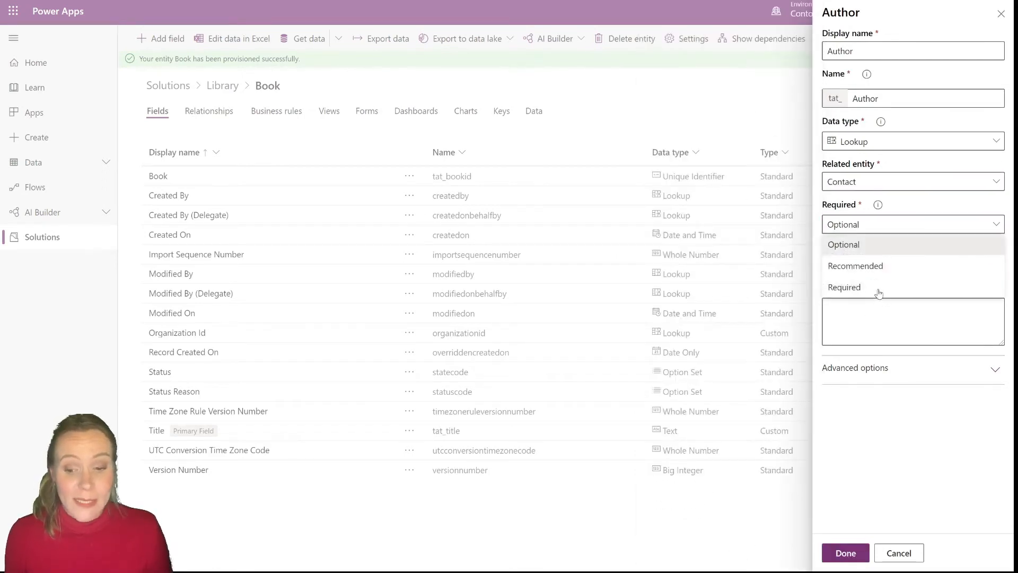
pyautogui.click(879, 289)
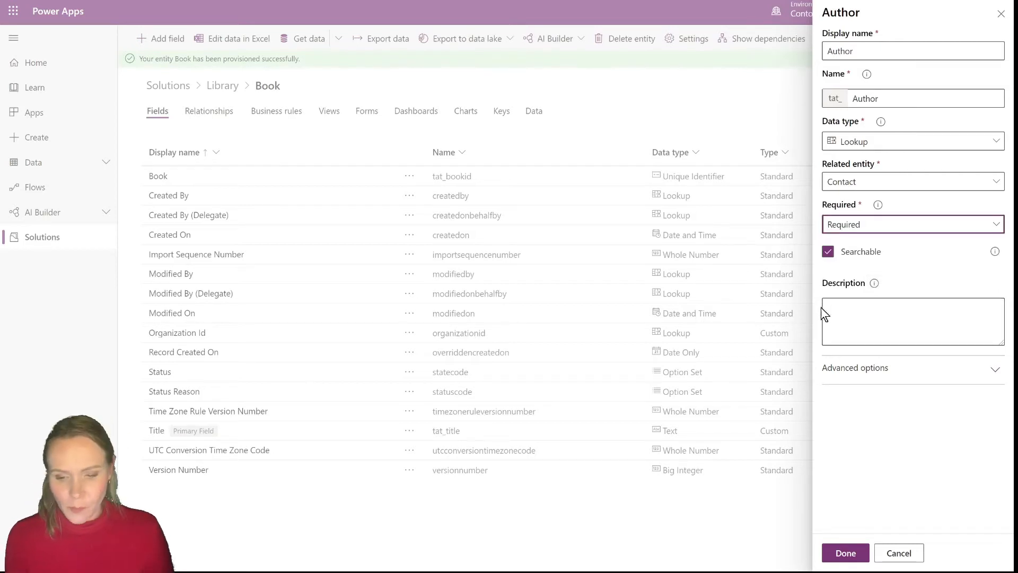
# Shorten the Author relationship name to Book_Author and save the field to the Book entity
pyautogui.click(936, 371)
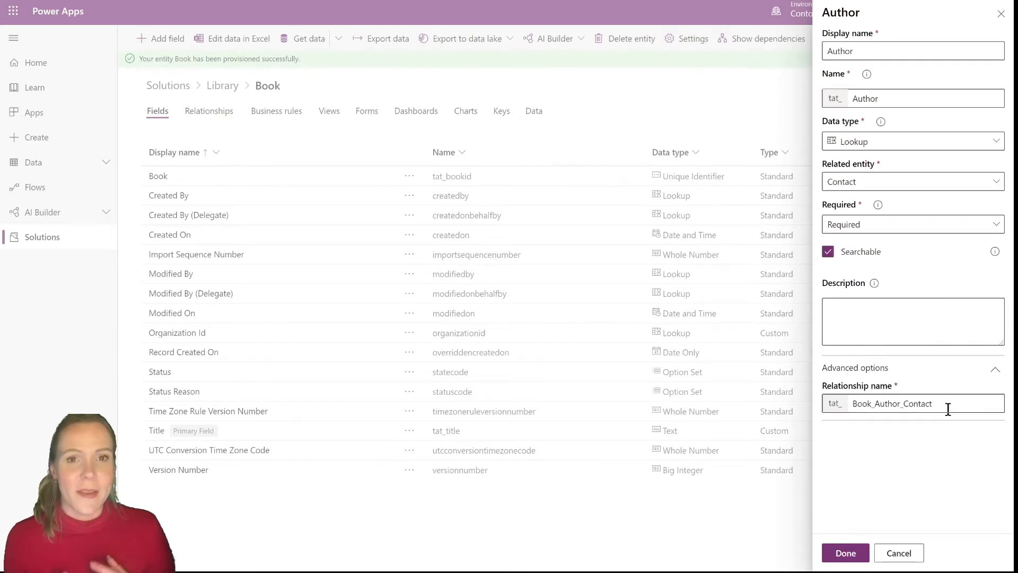
pyautogui.moveTo(948, 409); pyautogui.dragTo(901, 406)
pyautogui.press('BackSpace')
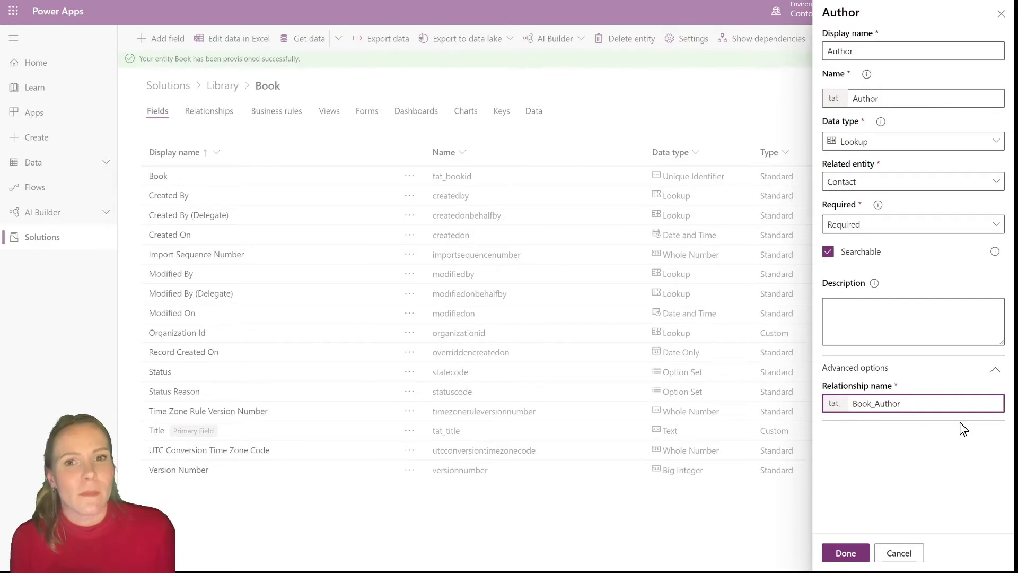
pyautogui.click(846, 553)
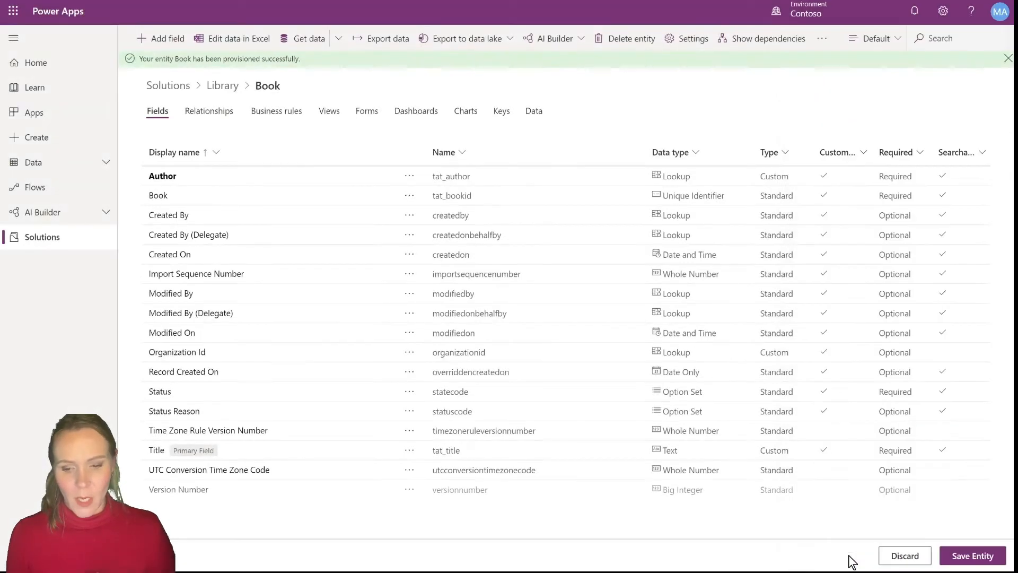
pyautogui.click(969, 562)
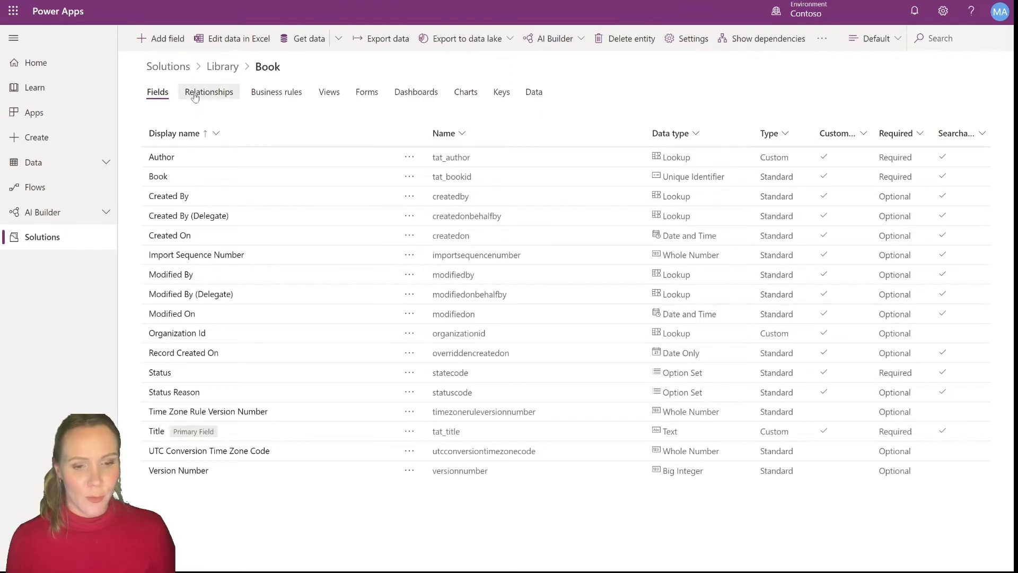
# Review the Book entity's relationships list
pyautogui.click(195, 96)
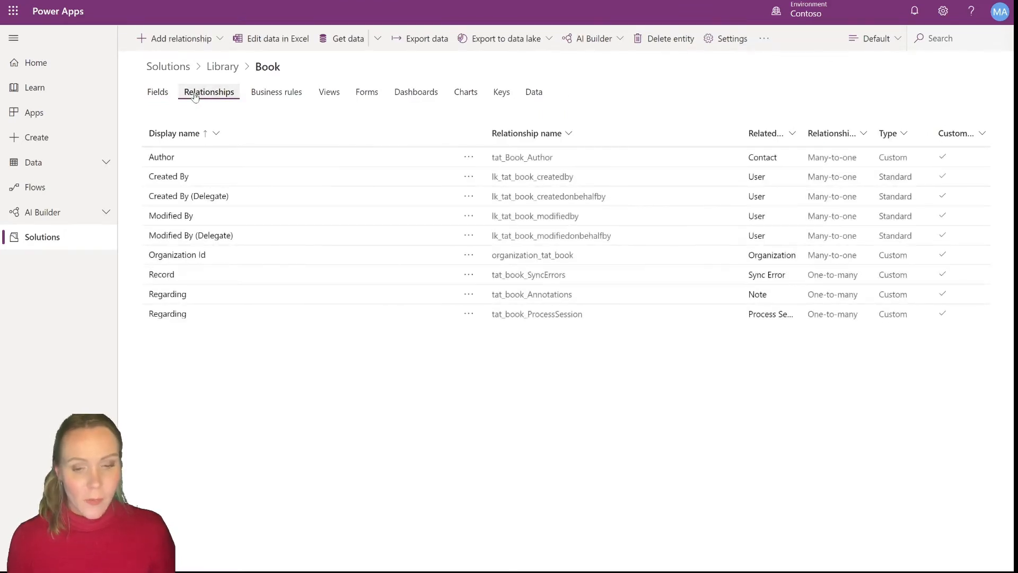
pyautogui.moveTo(562, 157); pyautogui.dragTo(152, 159)
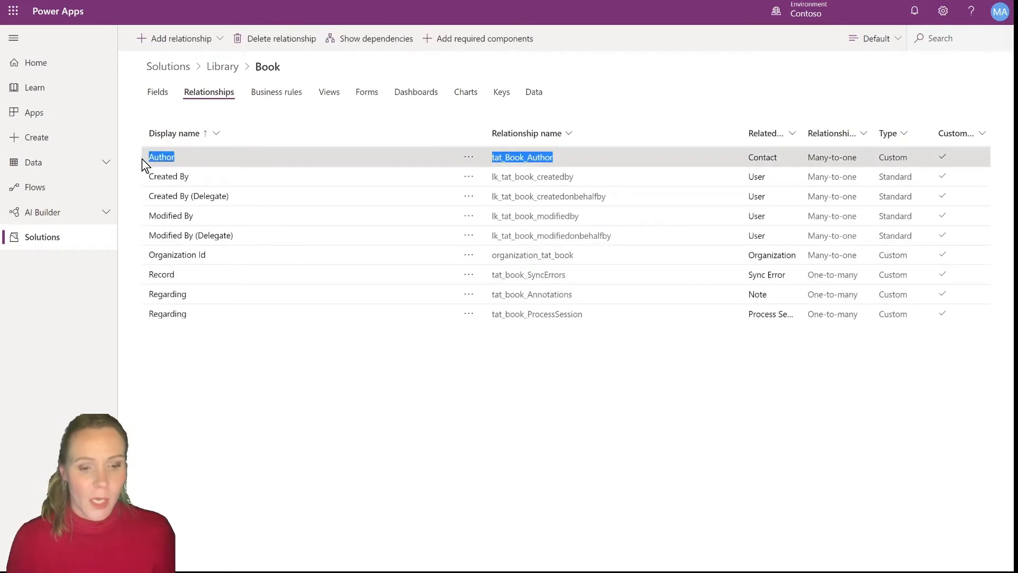
# Create a new entity named Copy in the Library solution
pyautogui.click(226, 66)
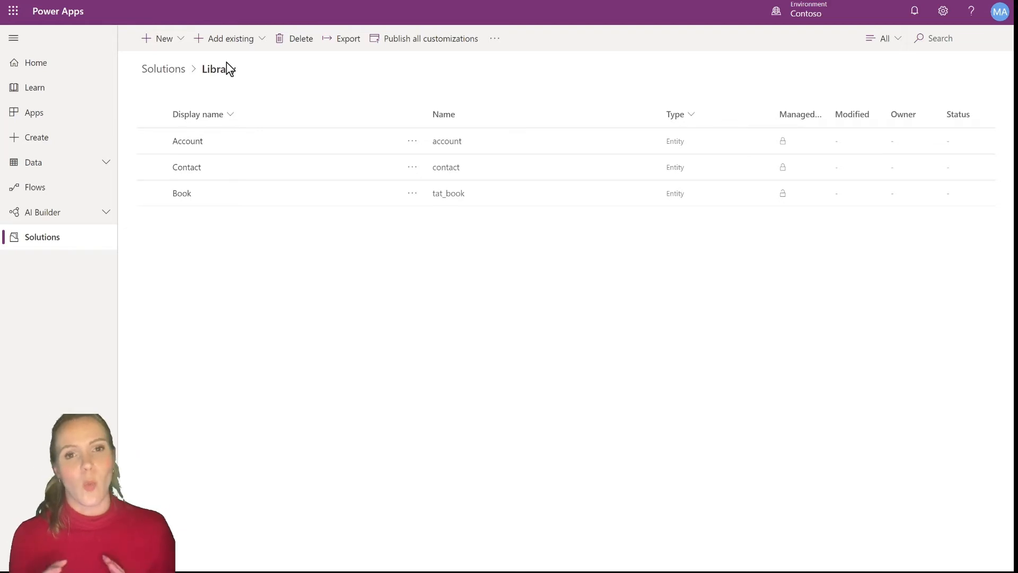
pyautogui.click(178, 39)
pyautogui.click(180, 113)
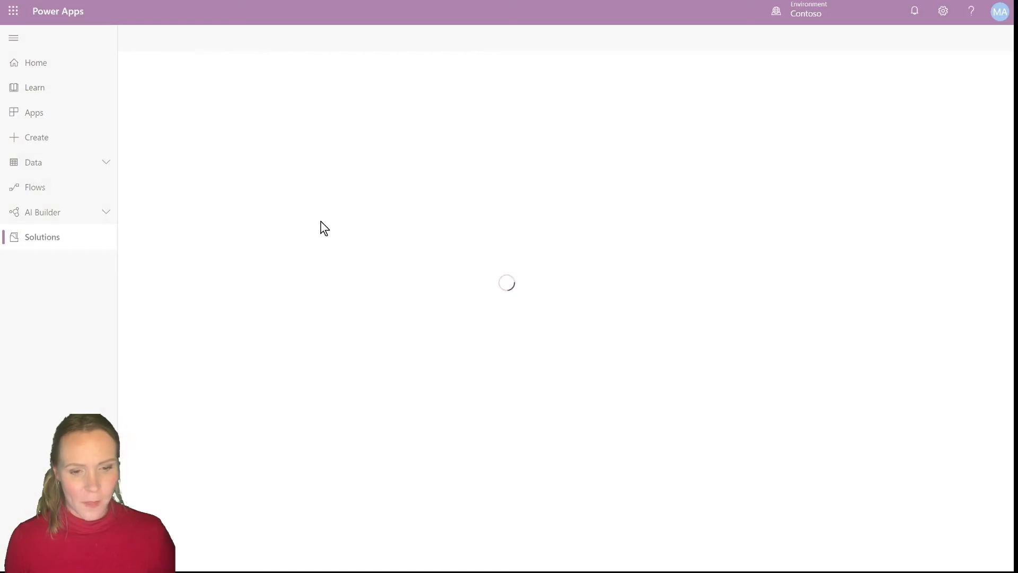
pyautogui.click(882, 56)
pyautogui.write('Copy')
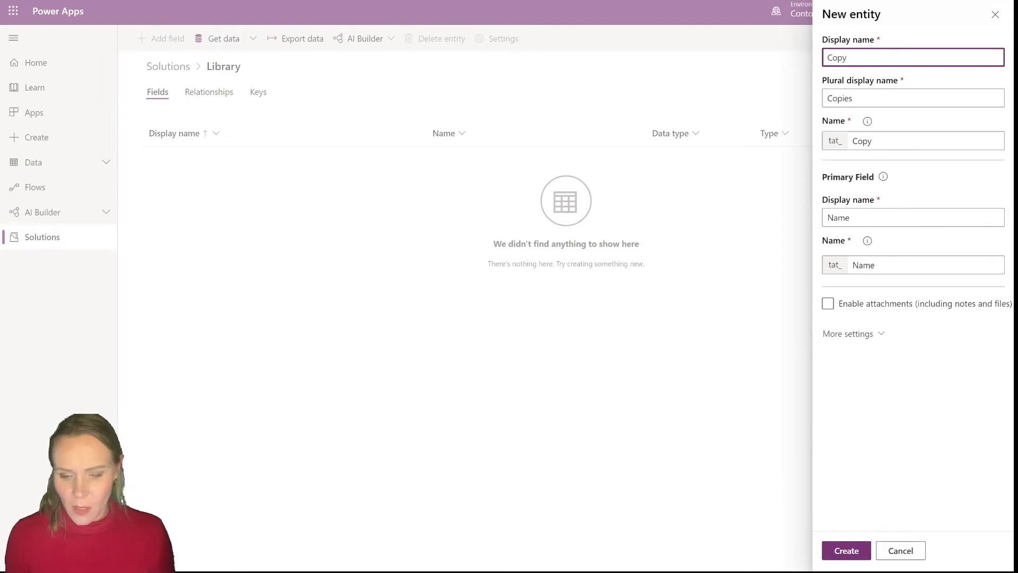
pyautogui.click(846, 554)
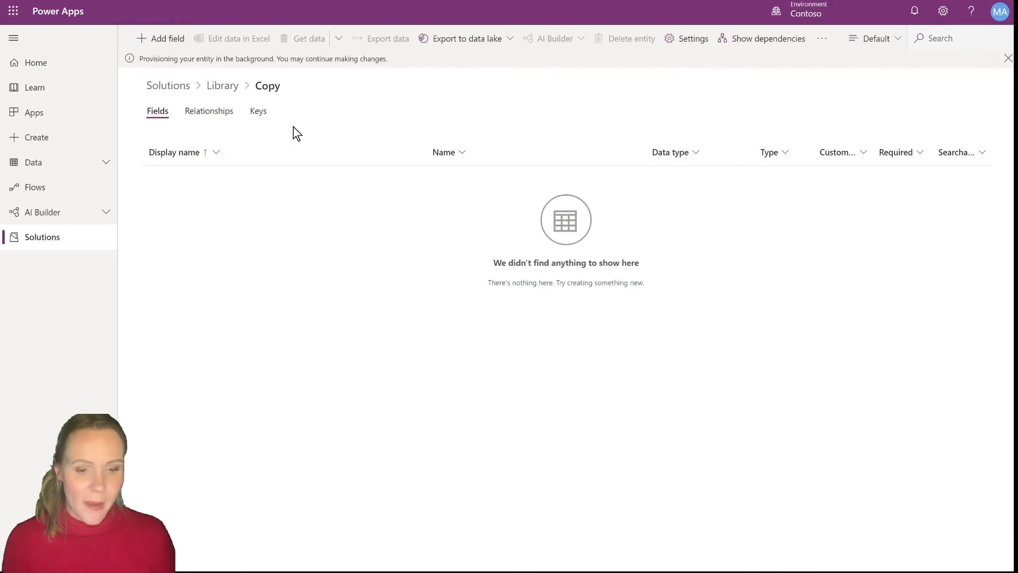
# Add a many-to-one relationship from the Copy entity to the Book entity
pyautogui.click(197, 116)
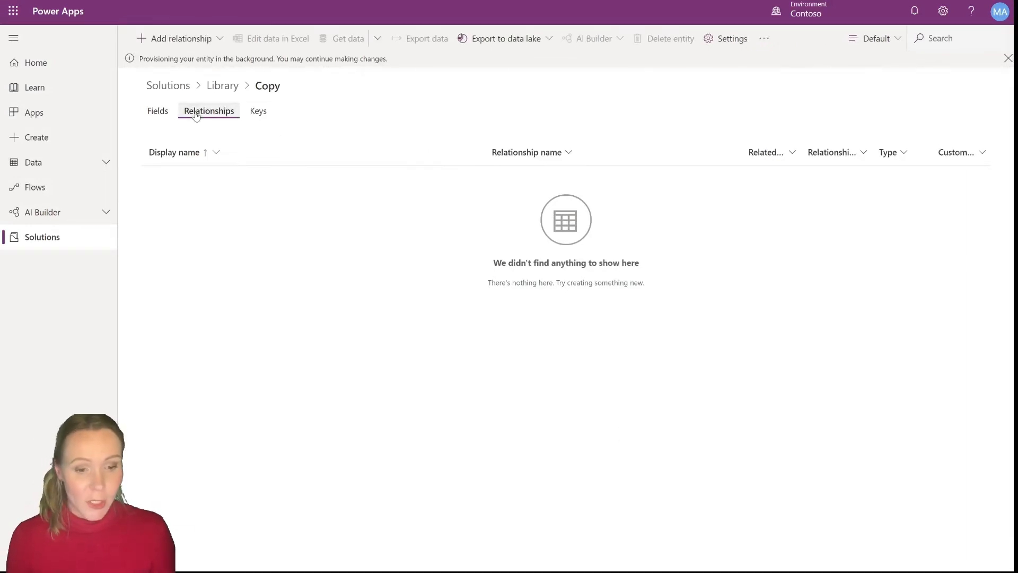
pyautogui.click(217, 45)
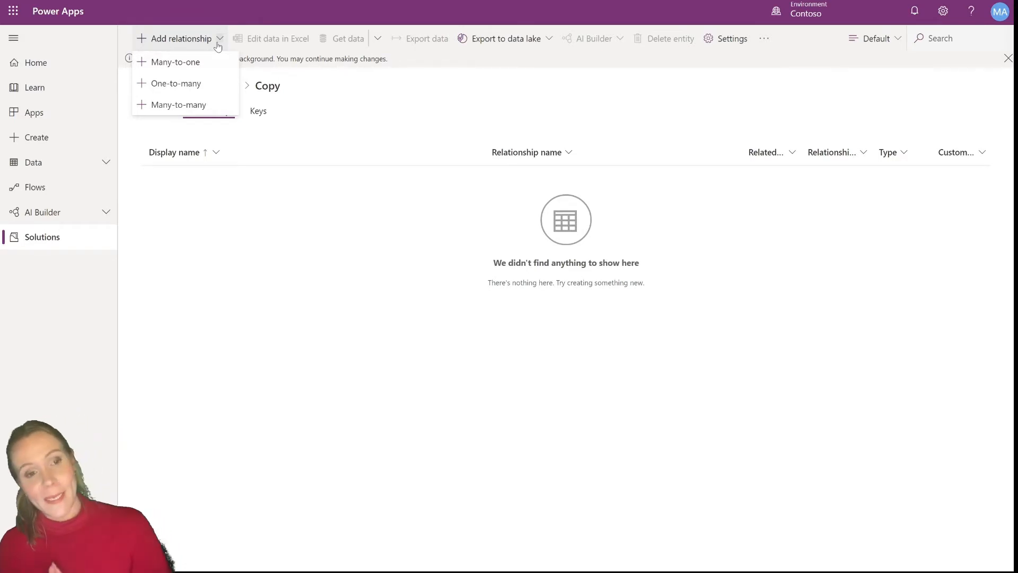
pyautogui.click(192, 64)
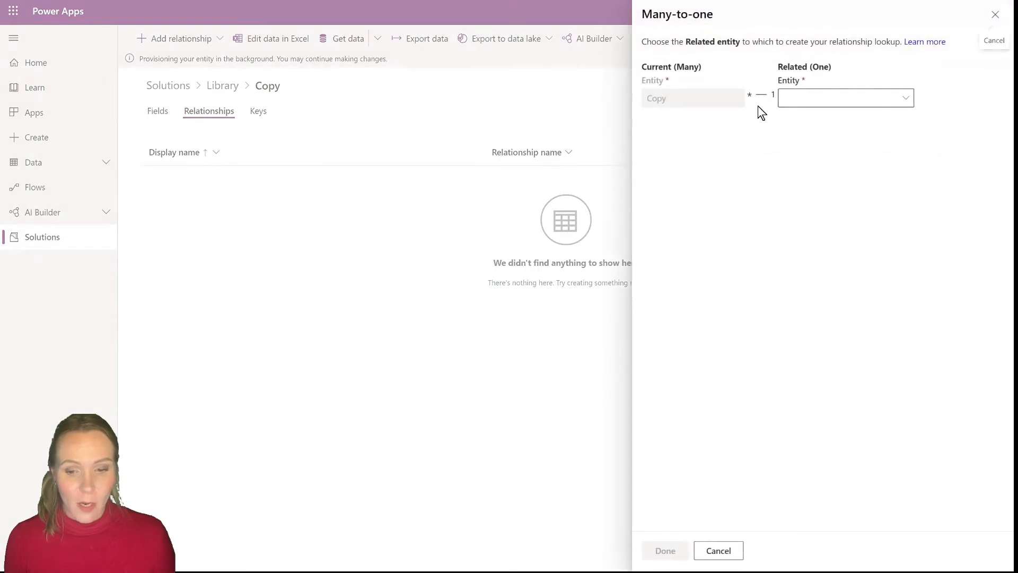
pyautogui.click(908, 95)
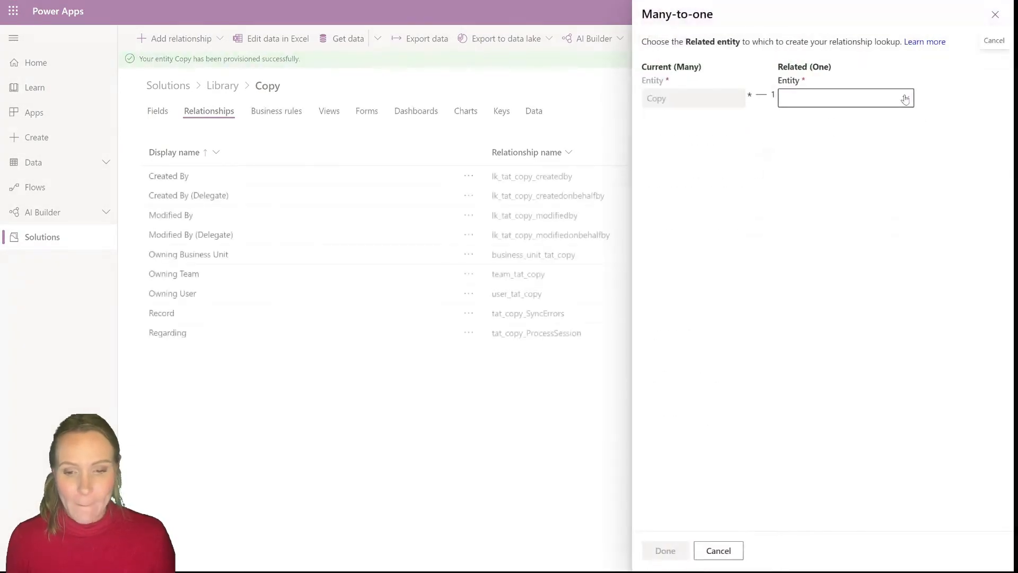
pyautogui.click(880, 98)
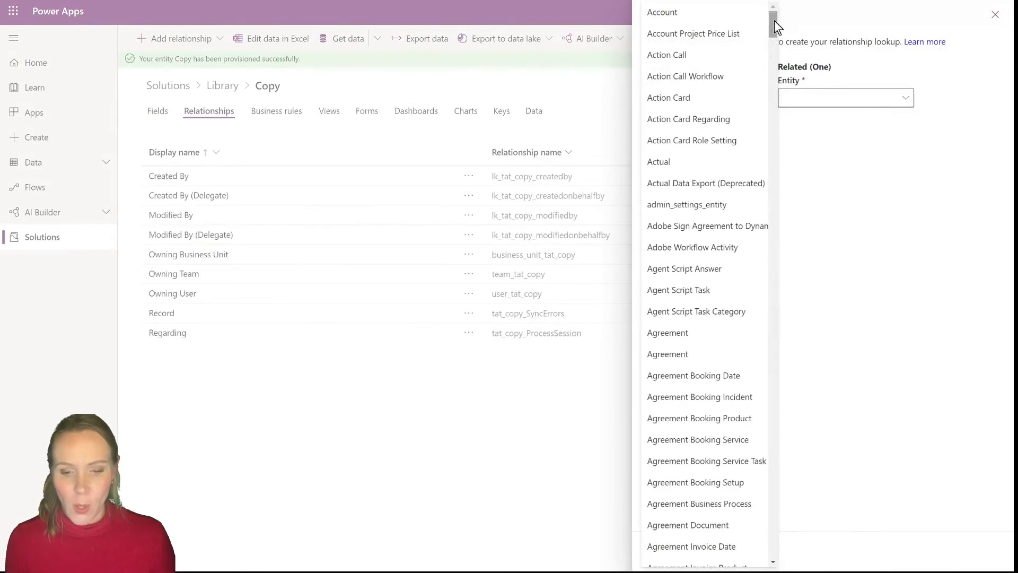
pyautogui.moveTo(773, 23); pyautogui.dragTo(778, 71)
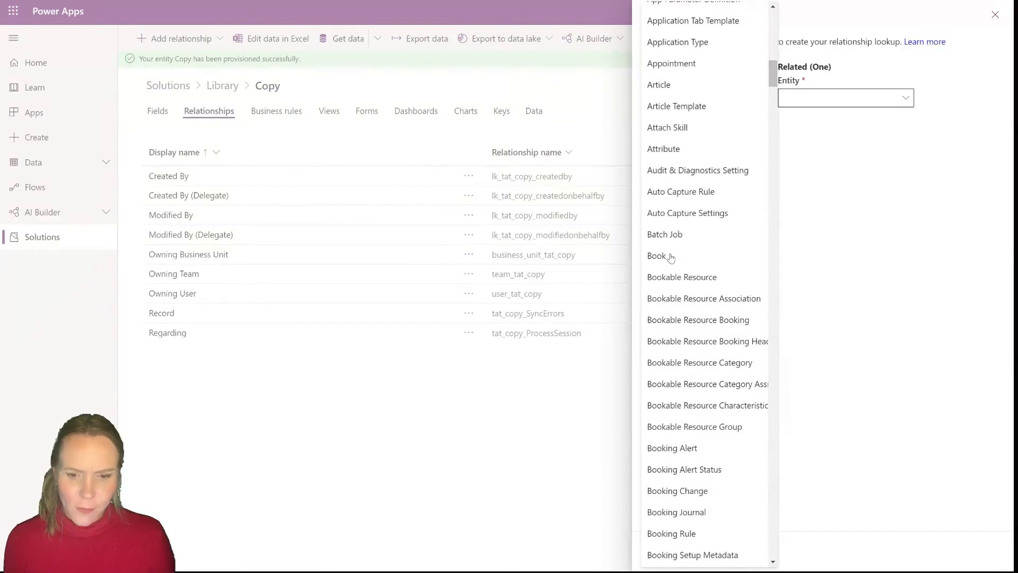
pyautogui.click(671, 257)
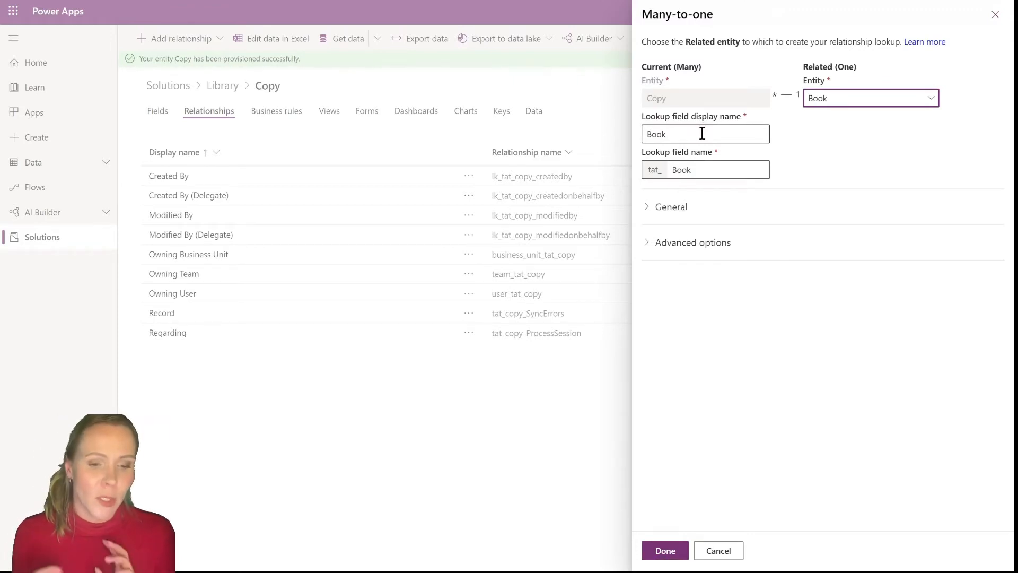
# Rename the relationship to Copy_of_Book and finish the relationship
pyautogui.click(646, 210)
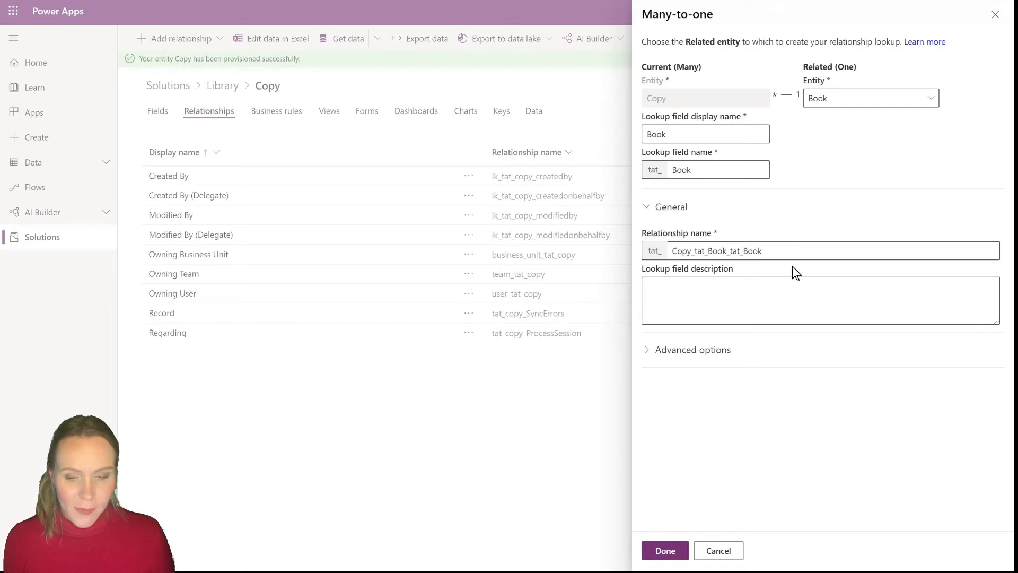
pyautogui.moveTo(775, 250); pyautogui.dragTo(696, 249)
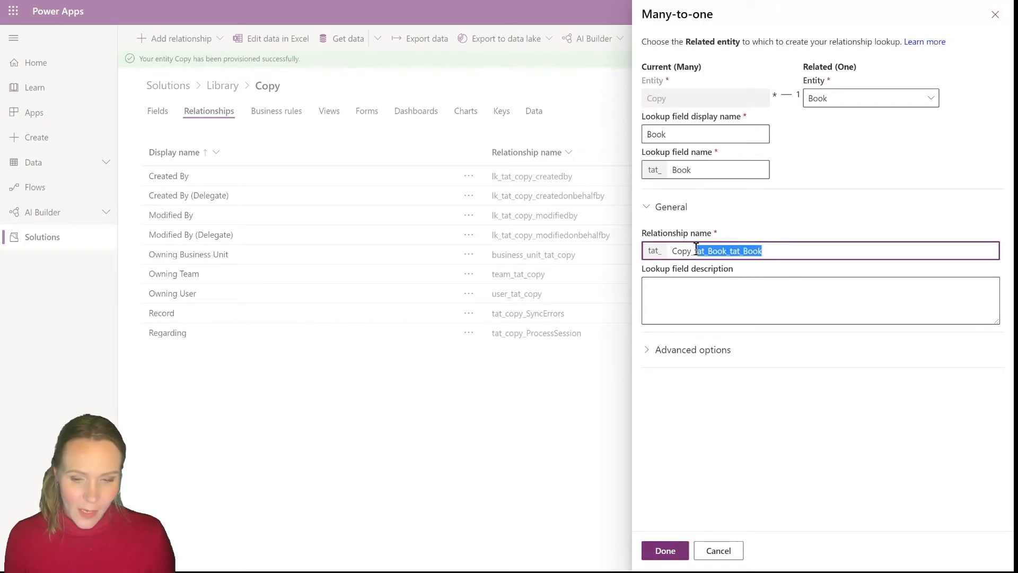
pyautogui.press('BackSpace')
pyautogui.write('of')
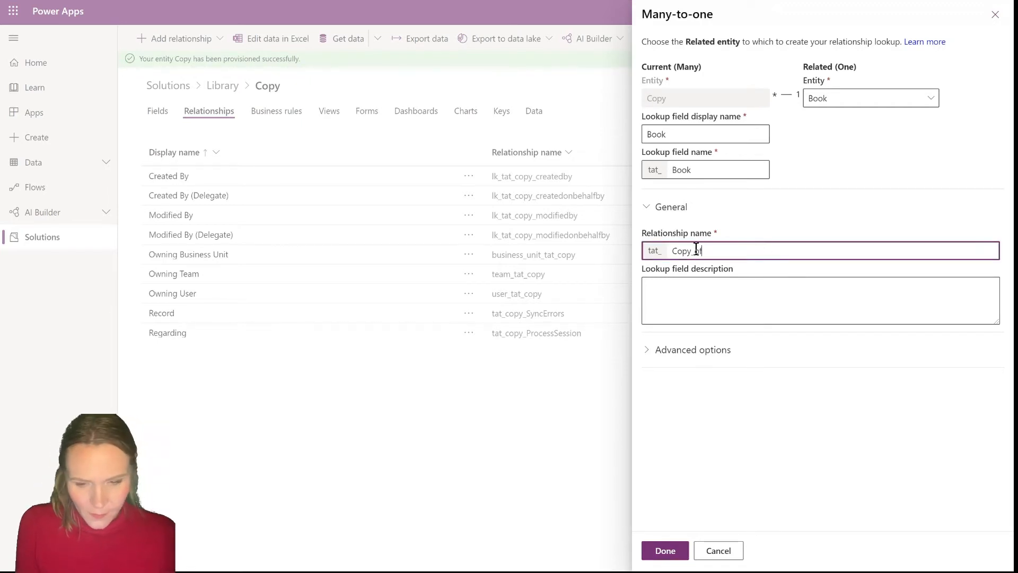
pyautogui.write('_Book')
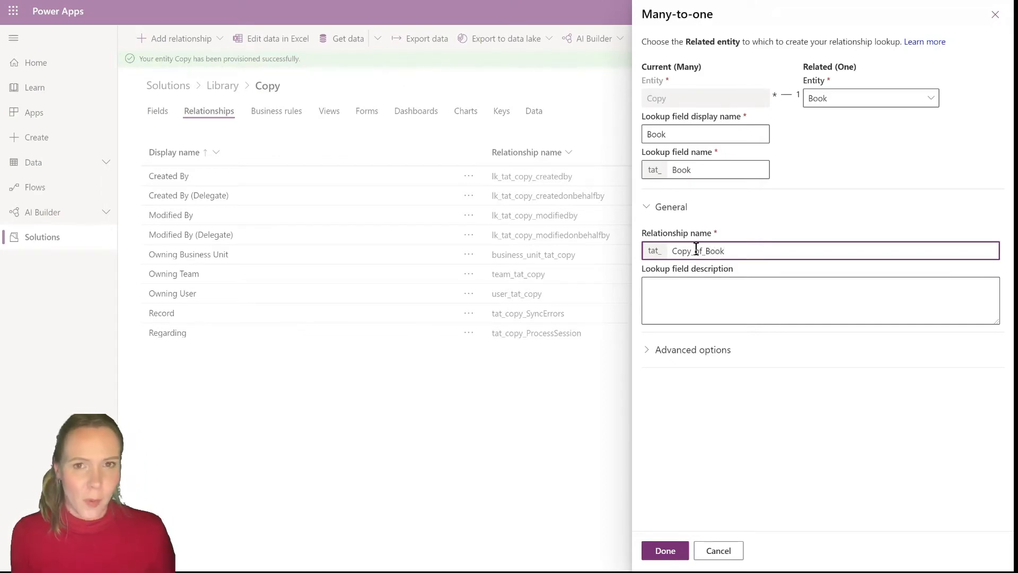
pyautogui.click(663, 552)
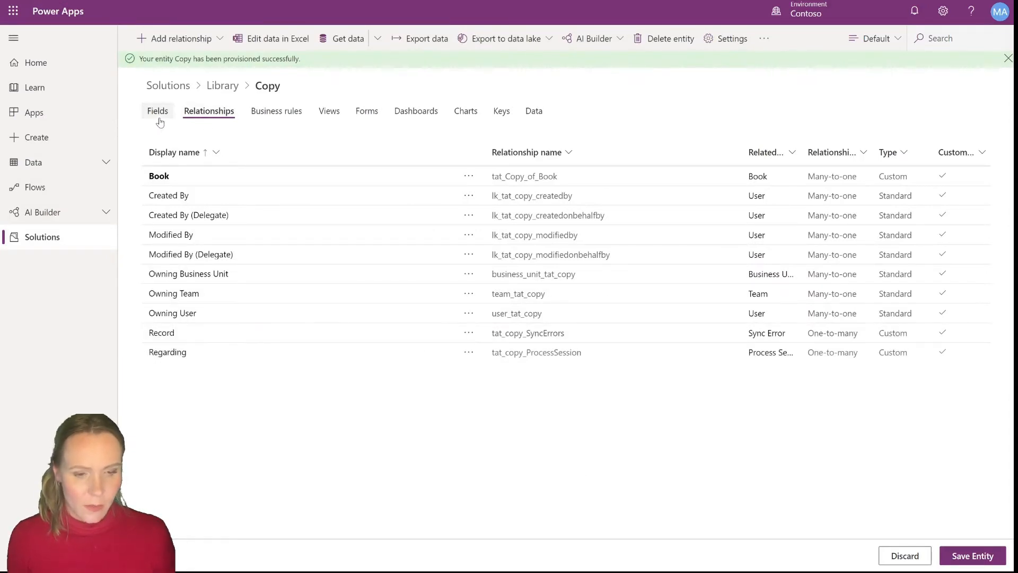
# Save the Copy entity with its new relationship
pyautogui.click(235, 90)
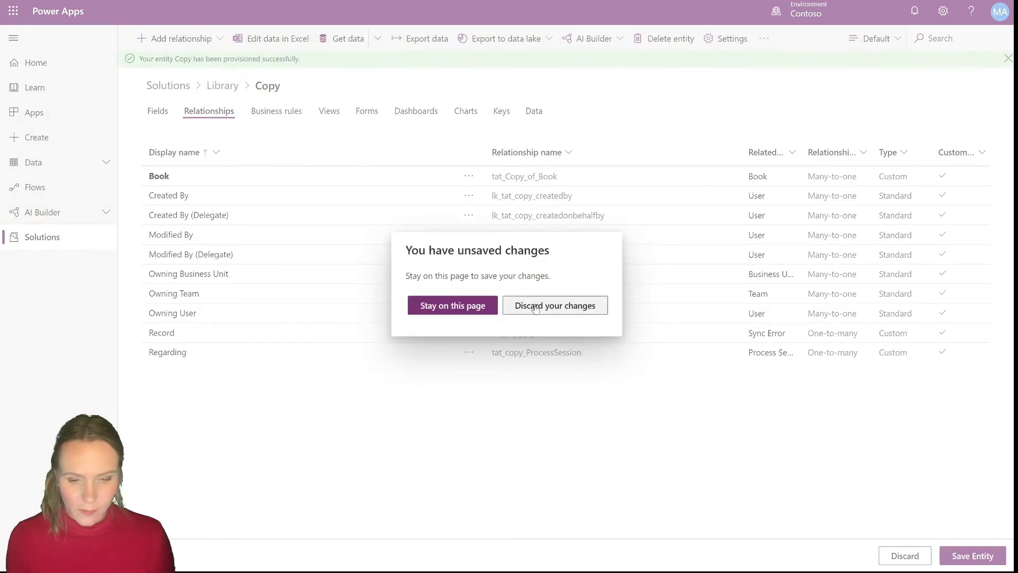
pyautogui.click(472, 304)
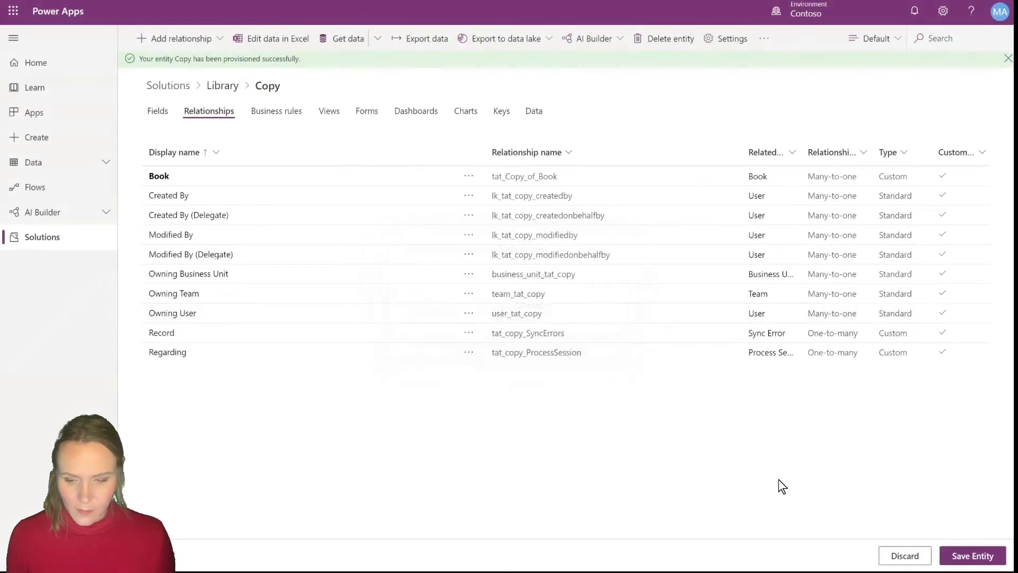
pyautogui.click(972, 561)
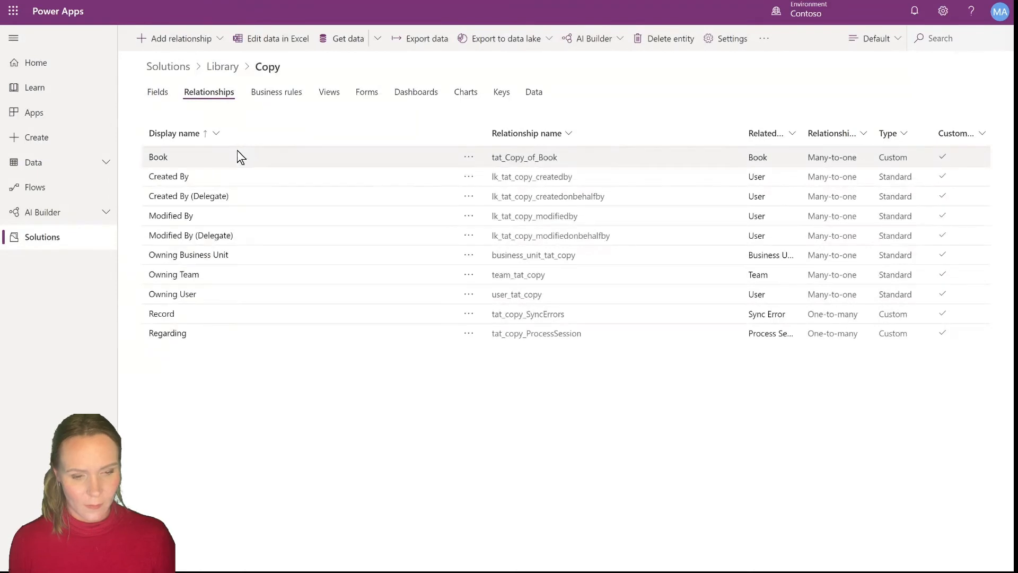
# Open the Book entity in the Library solution and add a many-to-one relationship to Account
pyautogui.click(223, 67)
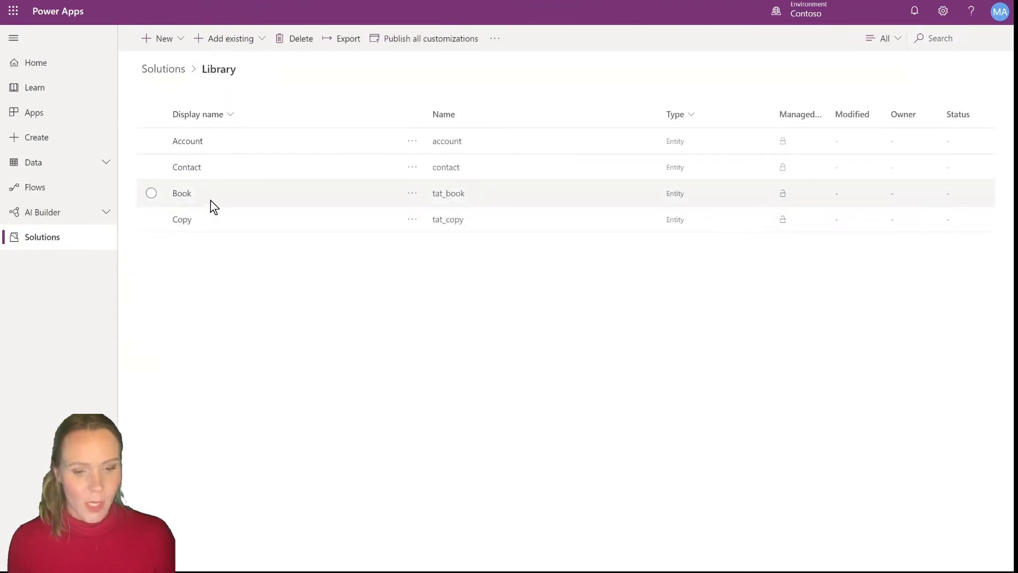
pyautogui.click(182, 194)
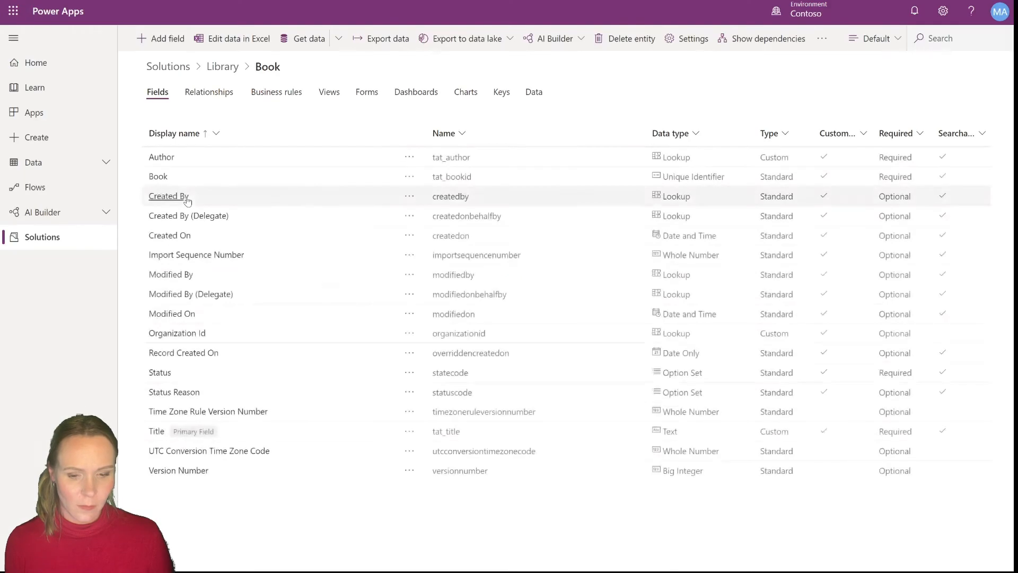
pyautogui.click(218, 100)
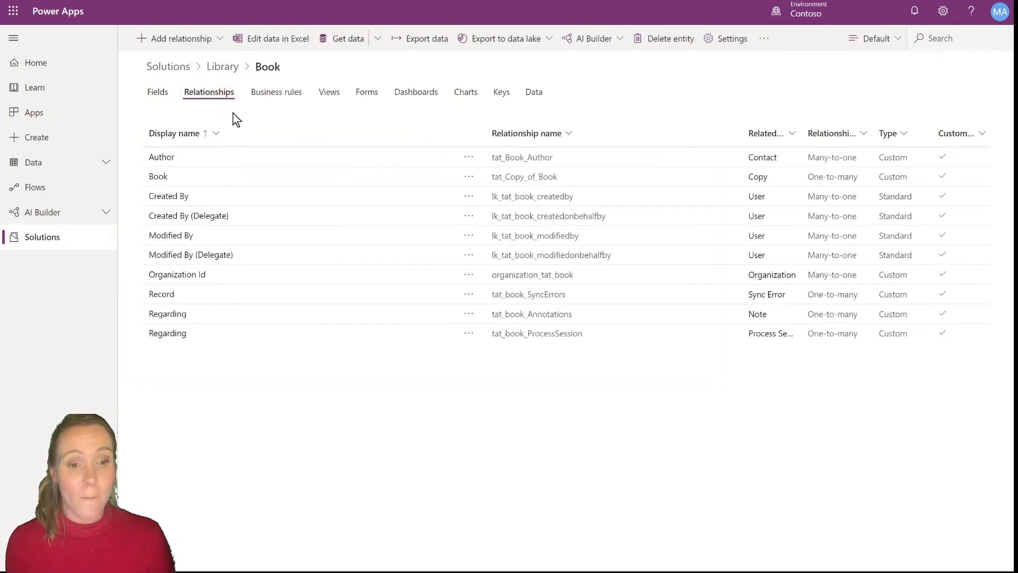
pyautogui.click(220, 39)
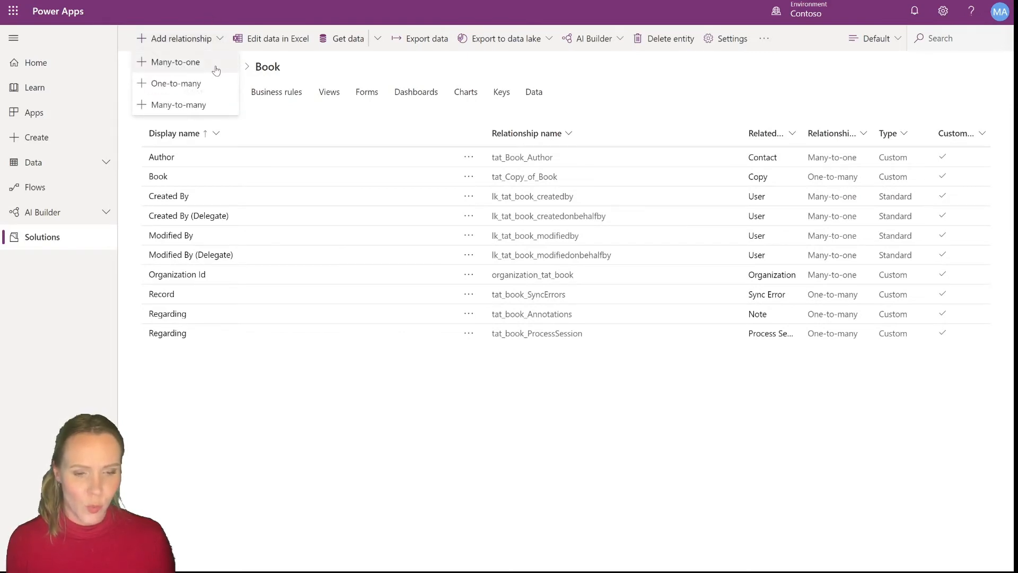
pyautogui.click(216, 70)
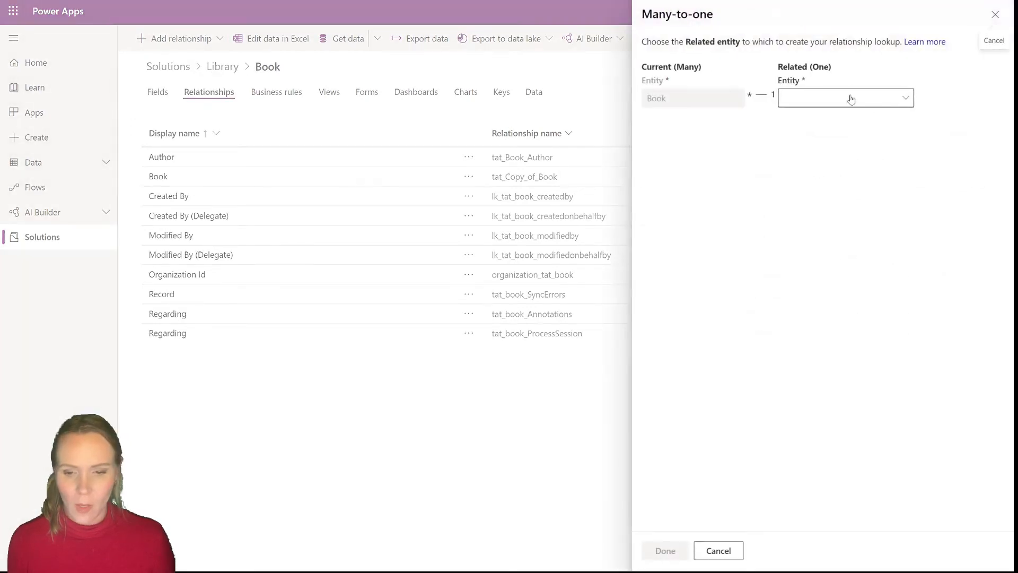
pyautogui.click(879, 107)
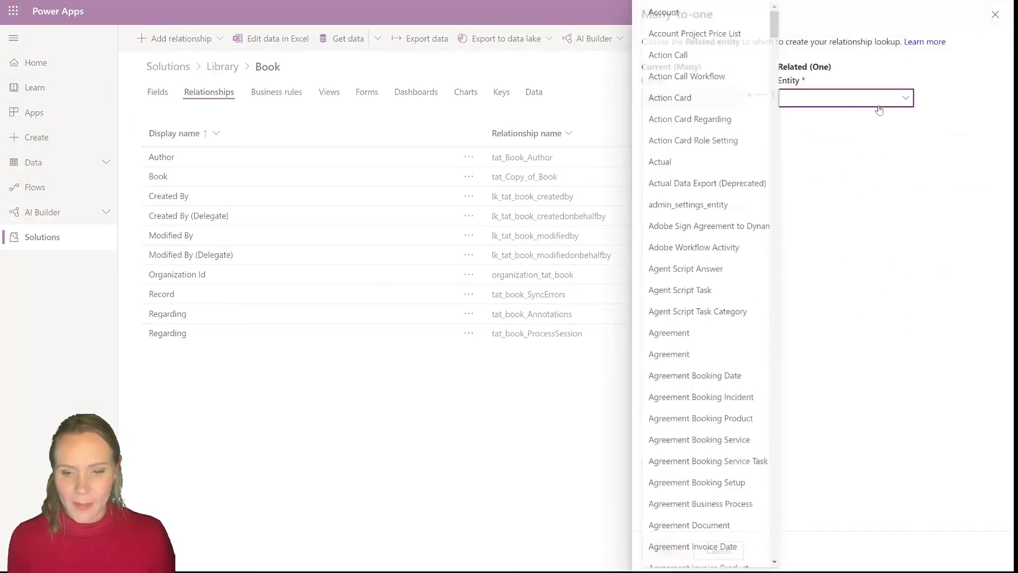
pyautogui.click(705, 20)
# Name the Account lookup field Publisher, finish the relationship and save the Book entity
pyautogui.doubleClick(734, 135)
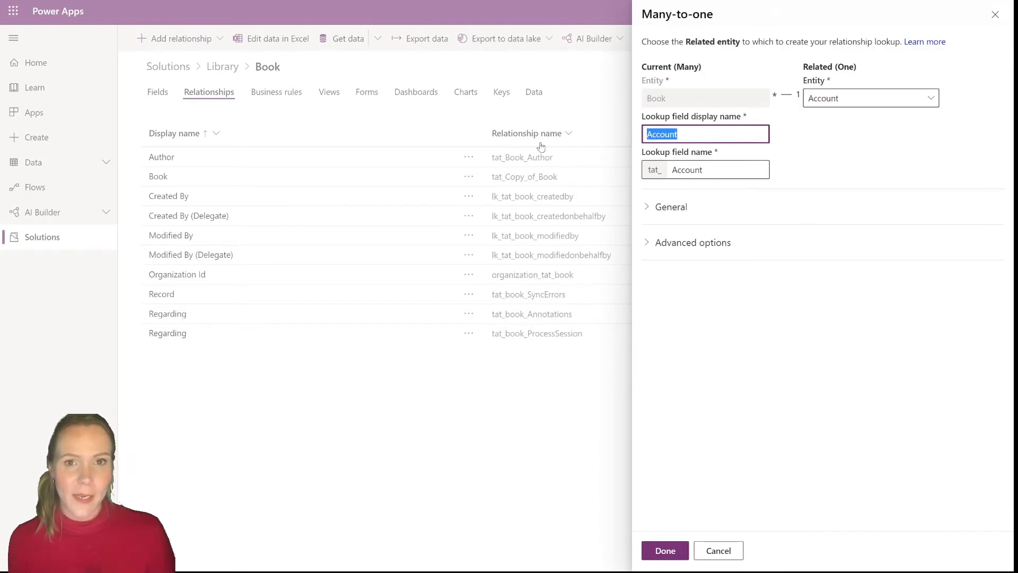
pyautogui.write('Pu')
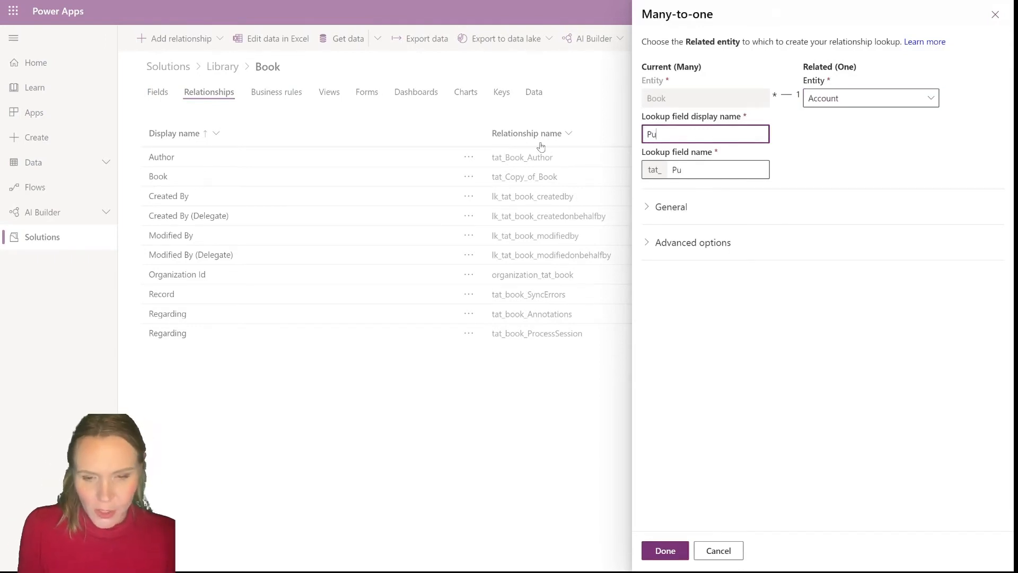
pyautogui.write('blisher')
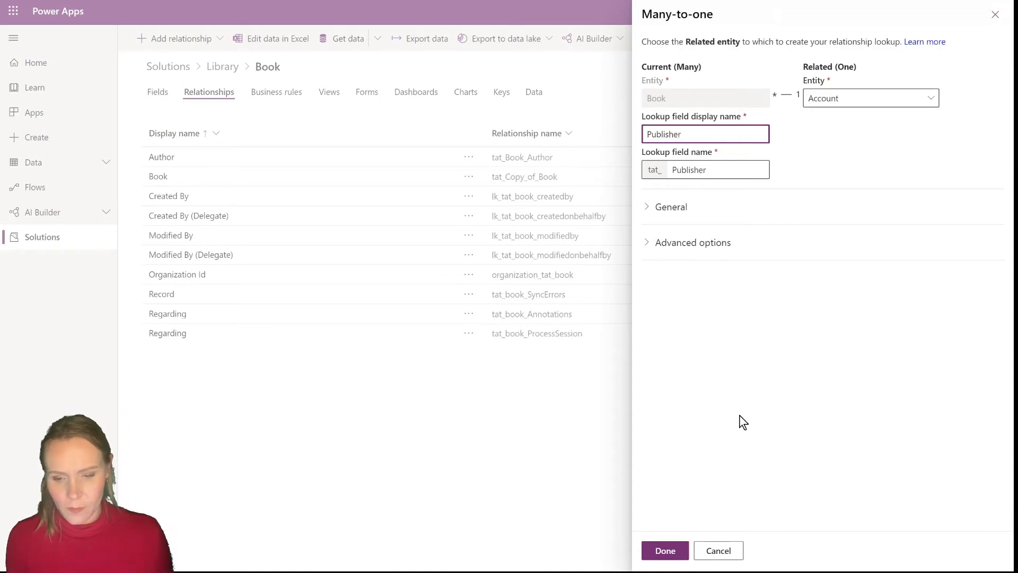
pyautogui.click(669, 555)
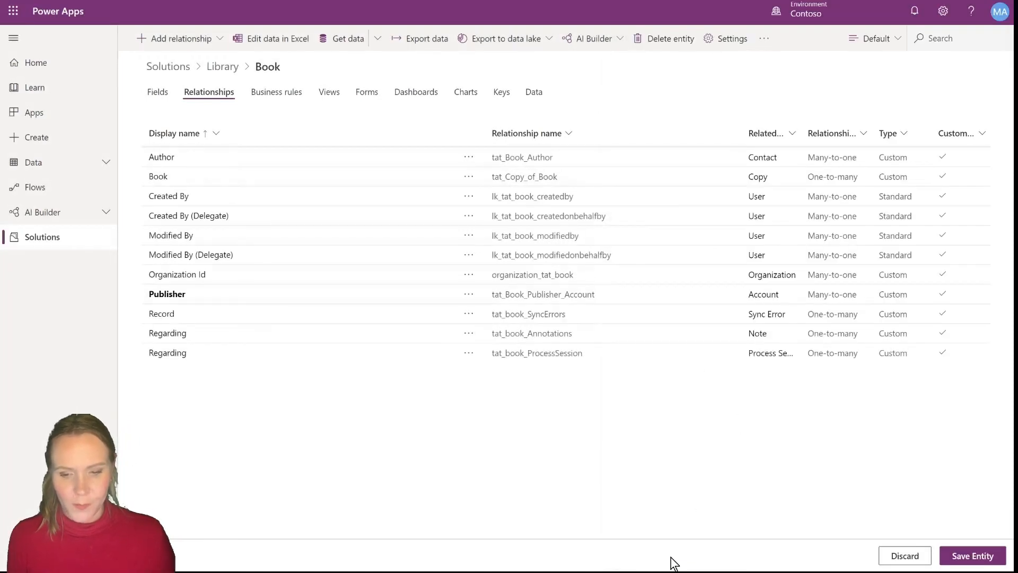
pyautogui.click(995, 565)
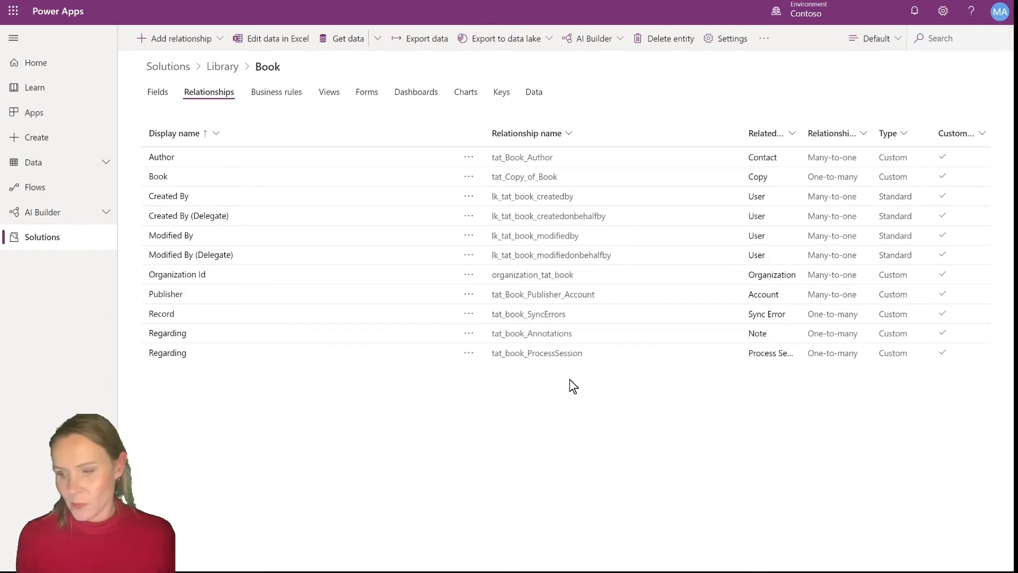
# Check the Book entity's fields list for the new Publisher lookup
pyautogui.click(158, 92)
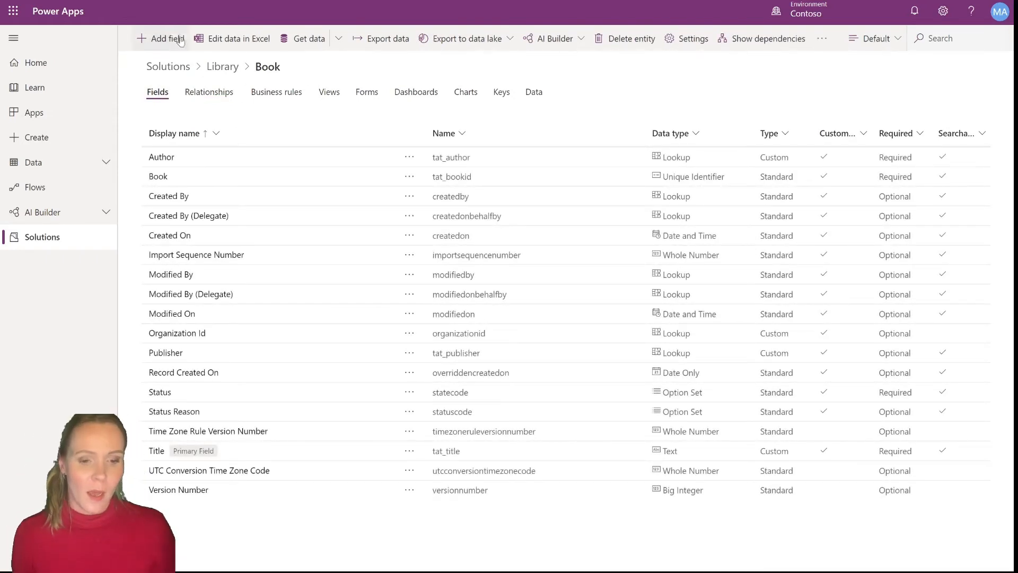
pyautogui.click(221, 101)
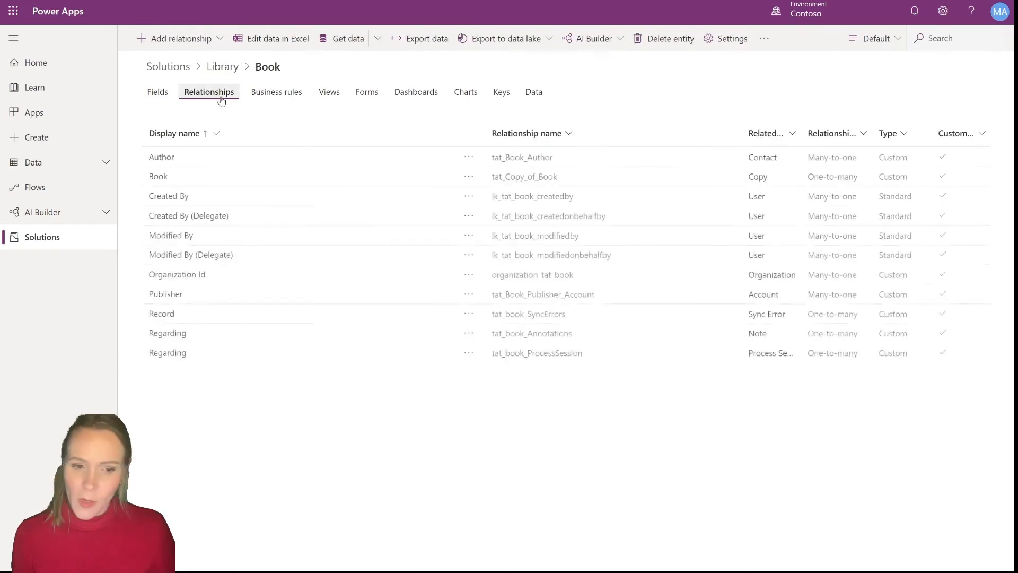
pyautogui.click(205, 38)
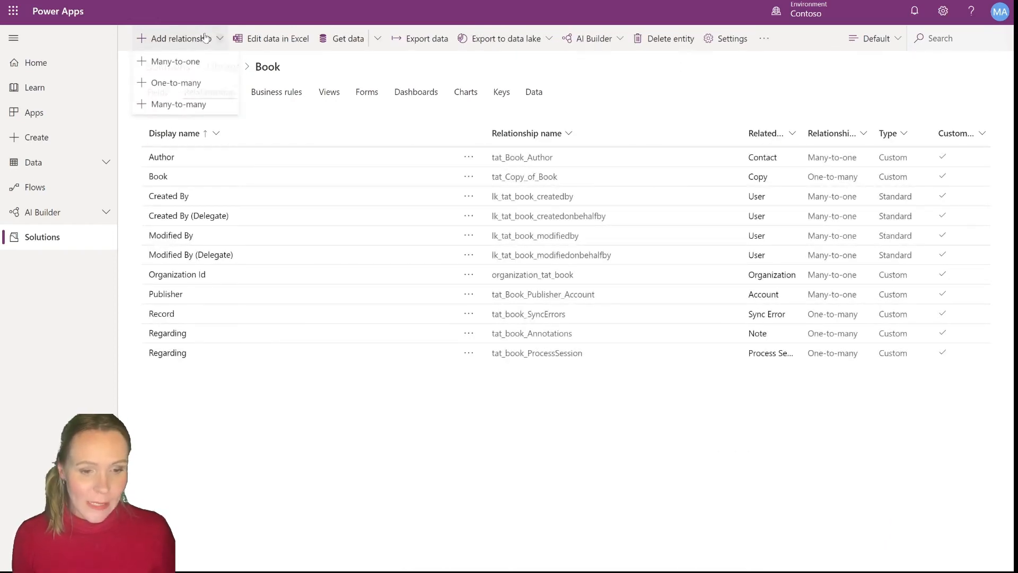
pyautogui.click(186, 105)
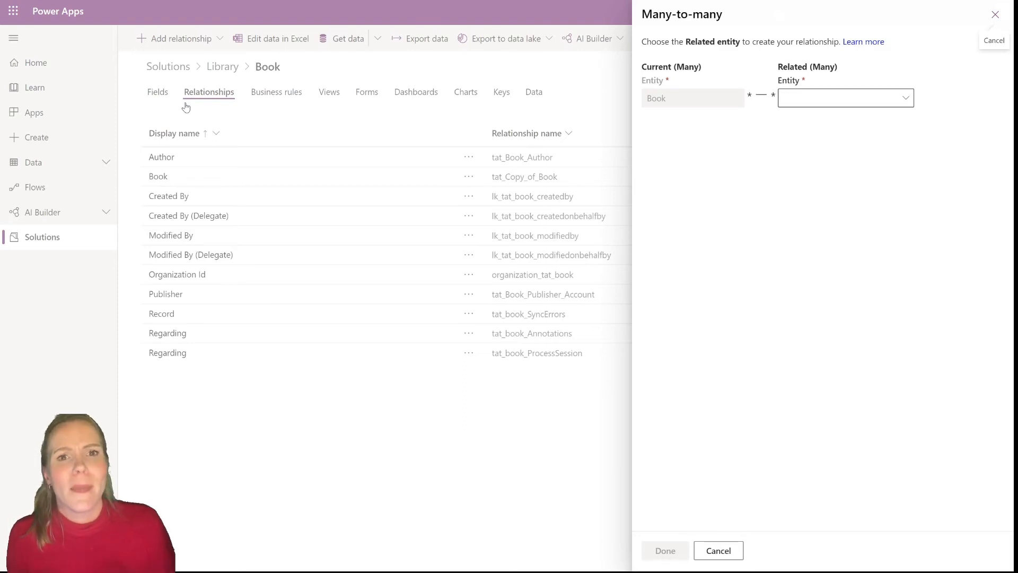
pyautogui.click(995, 15)
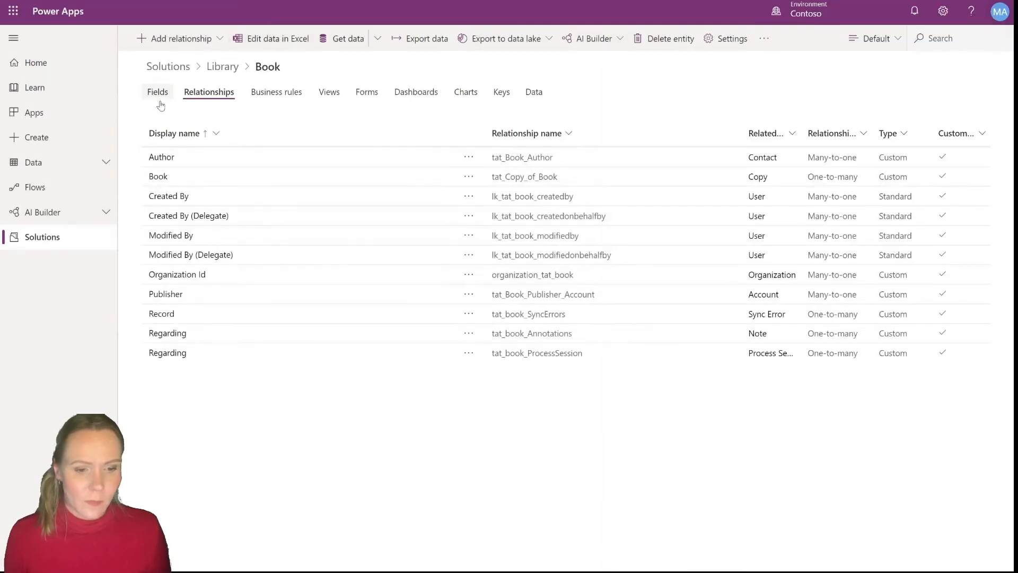
# Create a new entity named Transaction in the Library solution
pyautogui.click(236, 68)
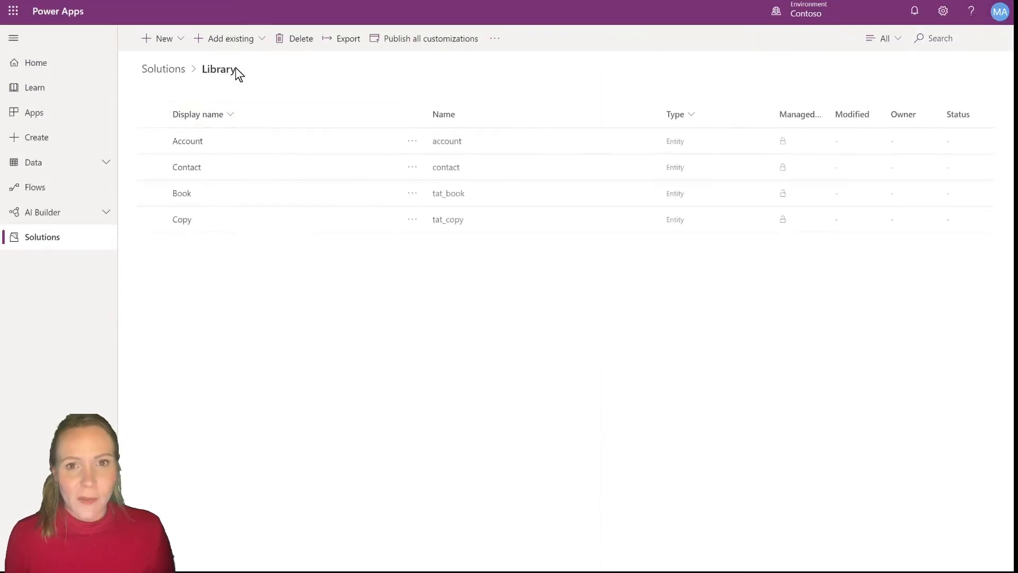
pyautogui.click(185, 44)
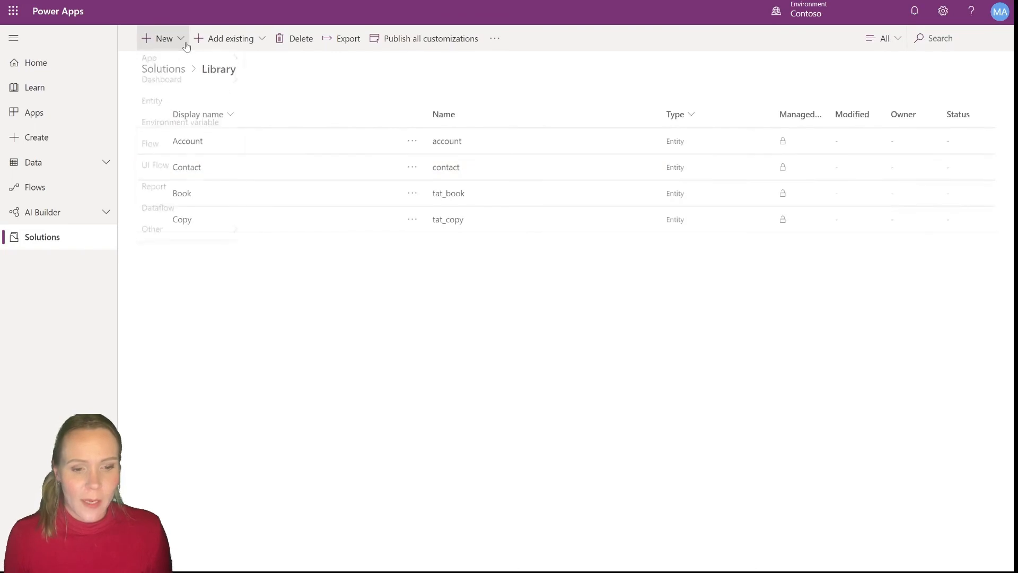
pyautogui.click(156, 109)
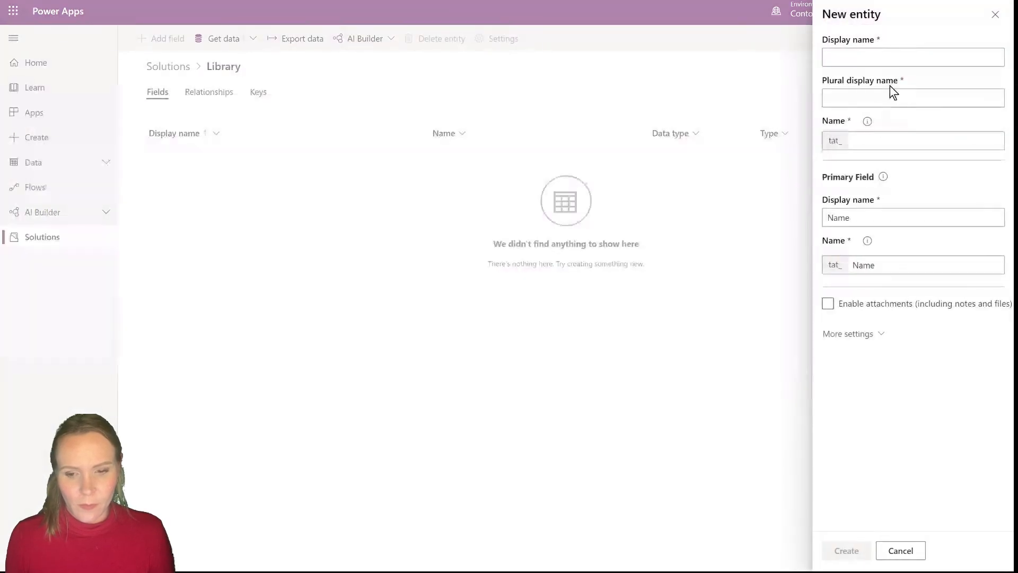
pyautogui.click(881, 58)
pyautogui.write('Tran')
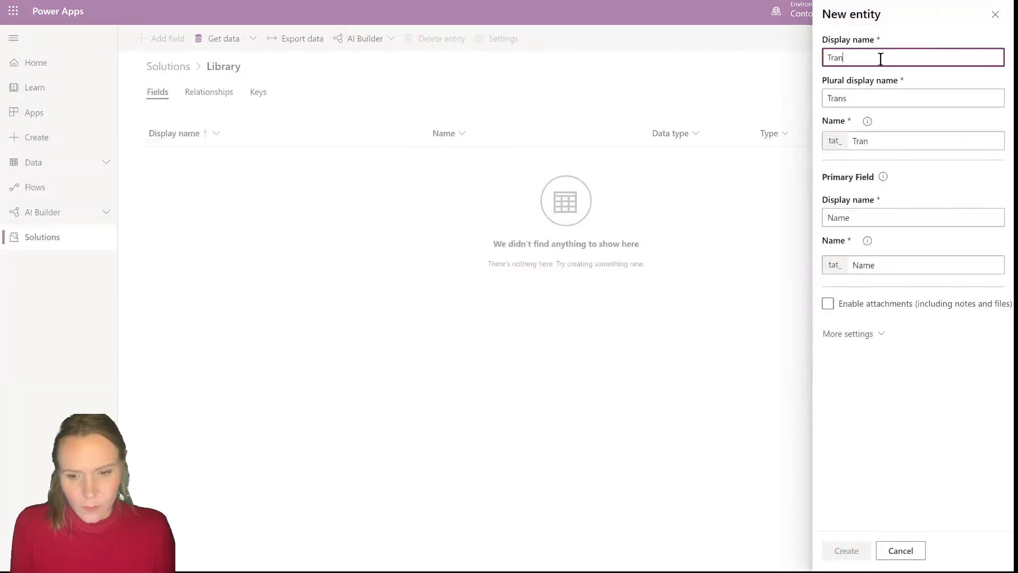
pyautogui.write('saction')
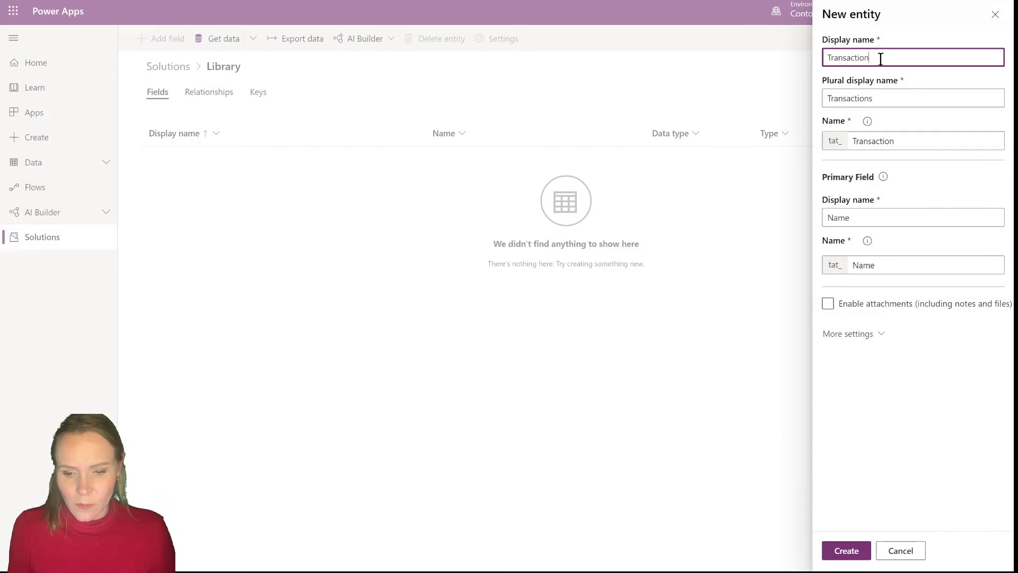
pyautogui.click(841, 552)
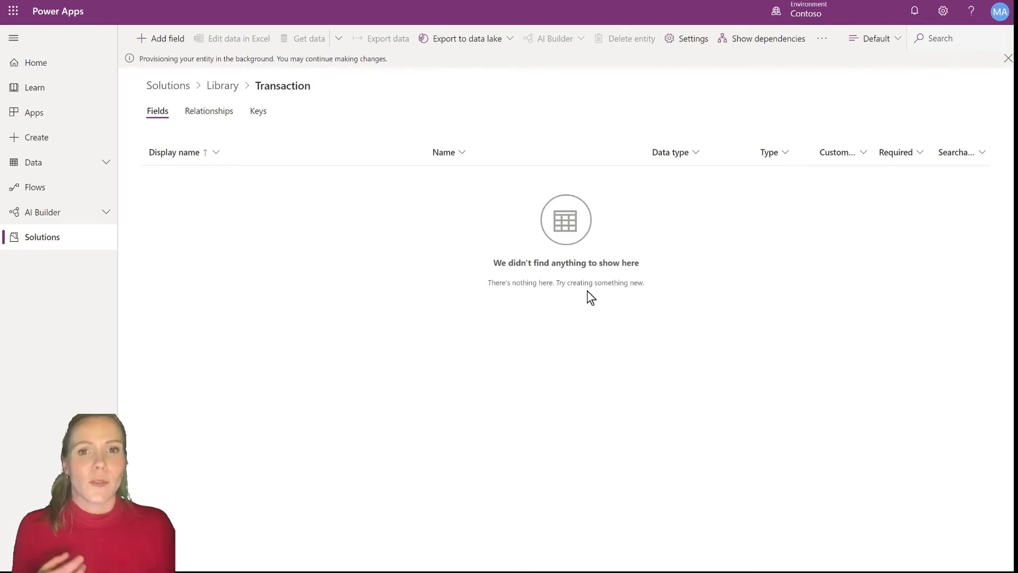
# Add a many-to-one relationship from Transaction with Copy as the related entity
pyautogui.click(201, 117)
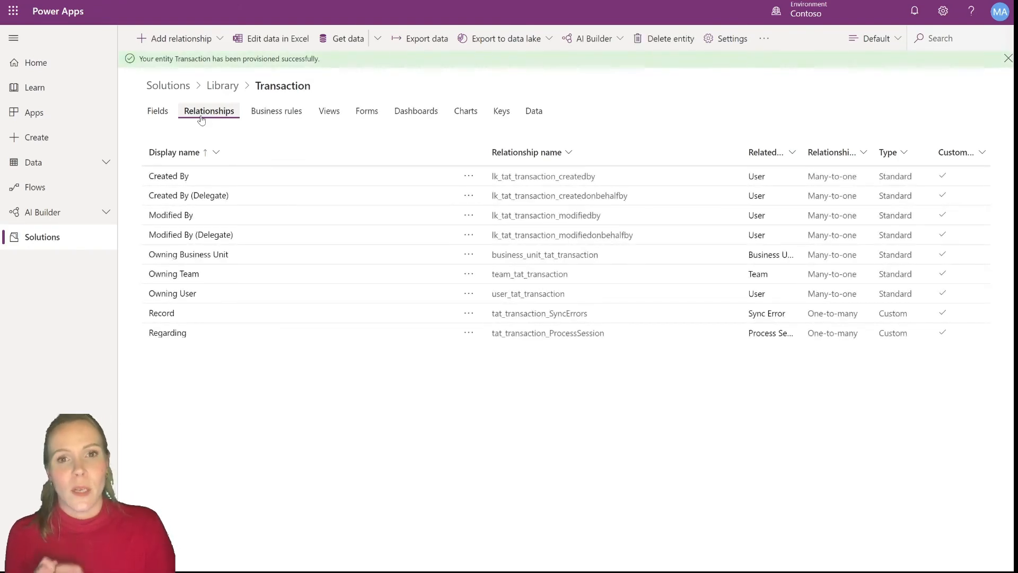
pyautogui.click(201, 42)
pyautogui.click(193, 63)
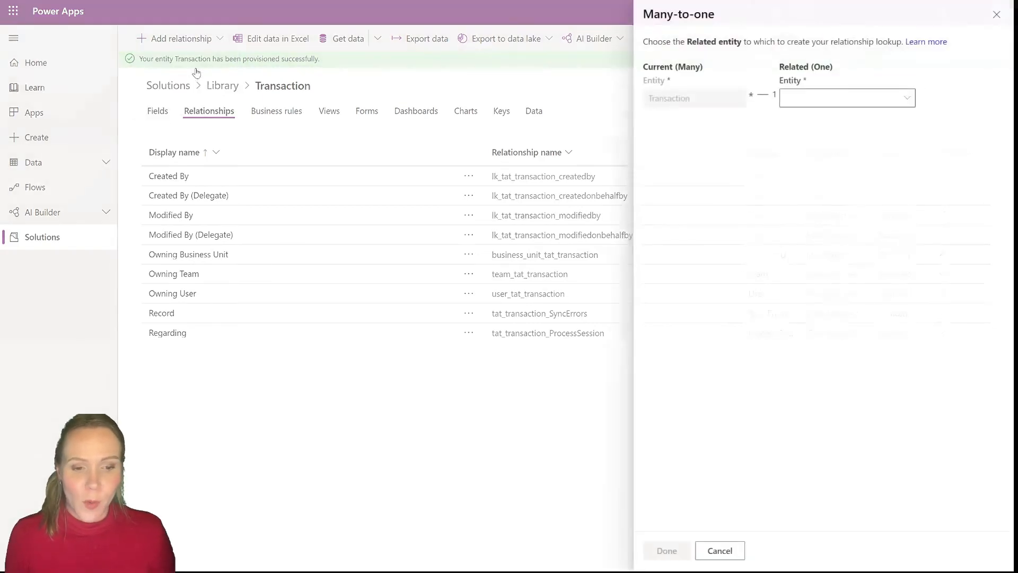
pyautogui.click(830, 105)
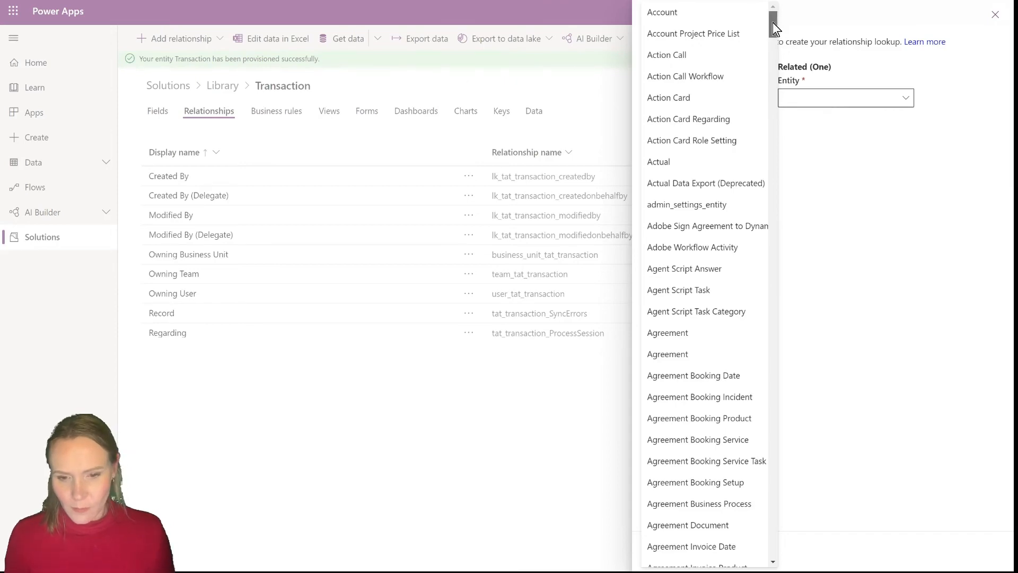
pyautogui.moveTo(775, 27); pyautogui.dragTo(776, 77)
pyautogui.click(703, 129)
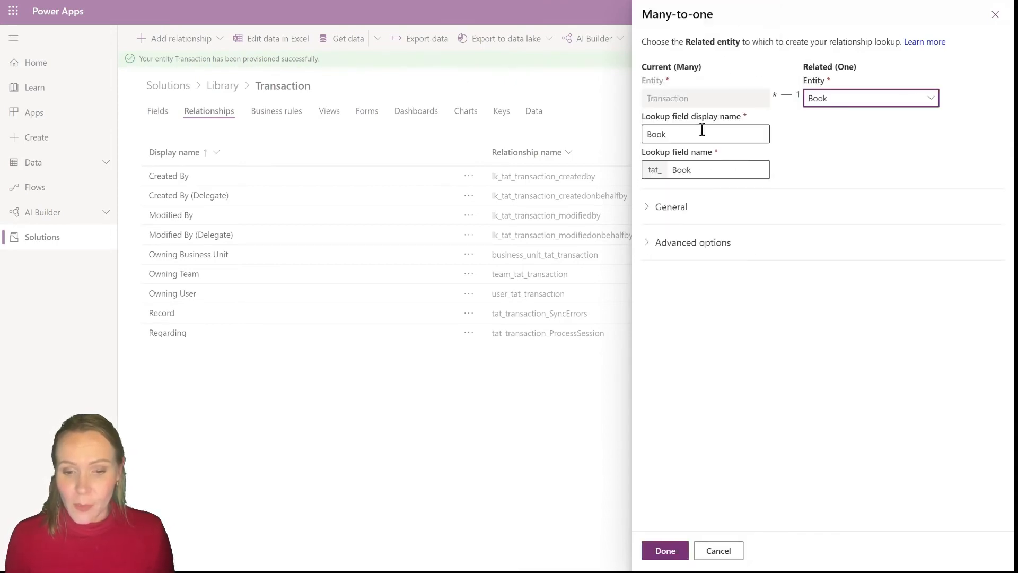
pyautogui.click(835, 104)
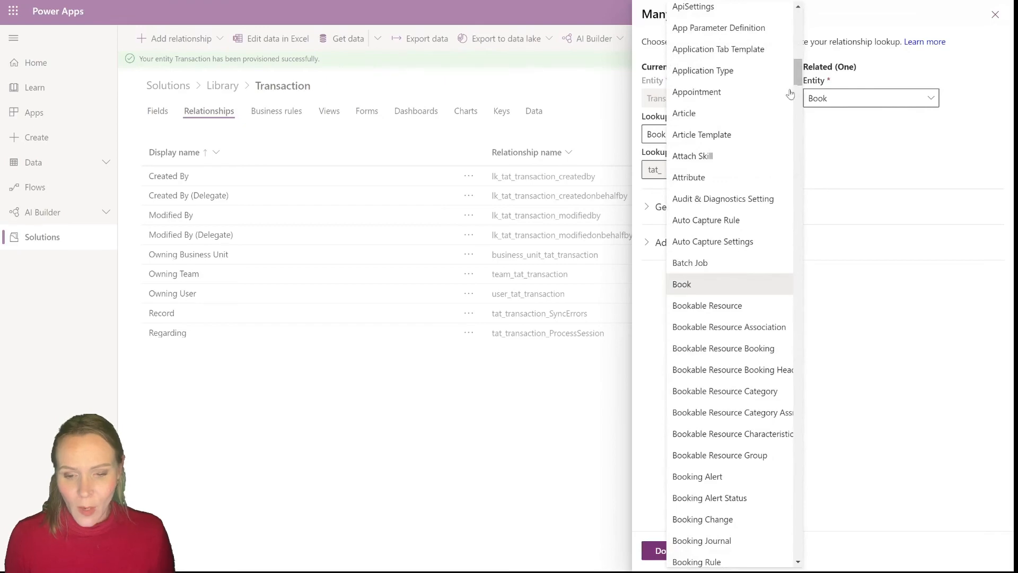
pyautogui.moveTo(800, 79); pyautogui.dragTo(801, 136)
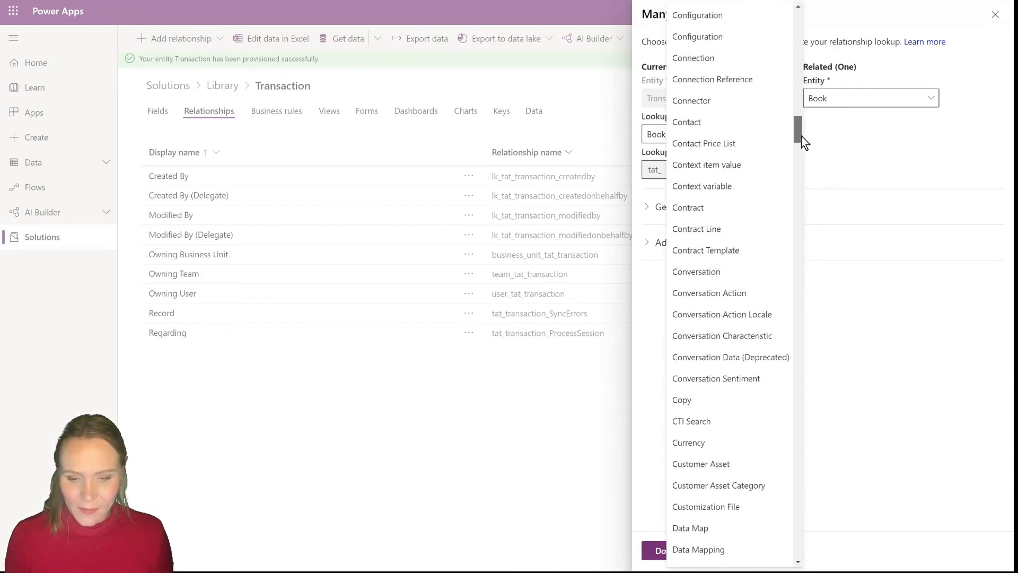
pyautogui.click(688, 401)
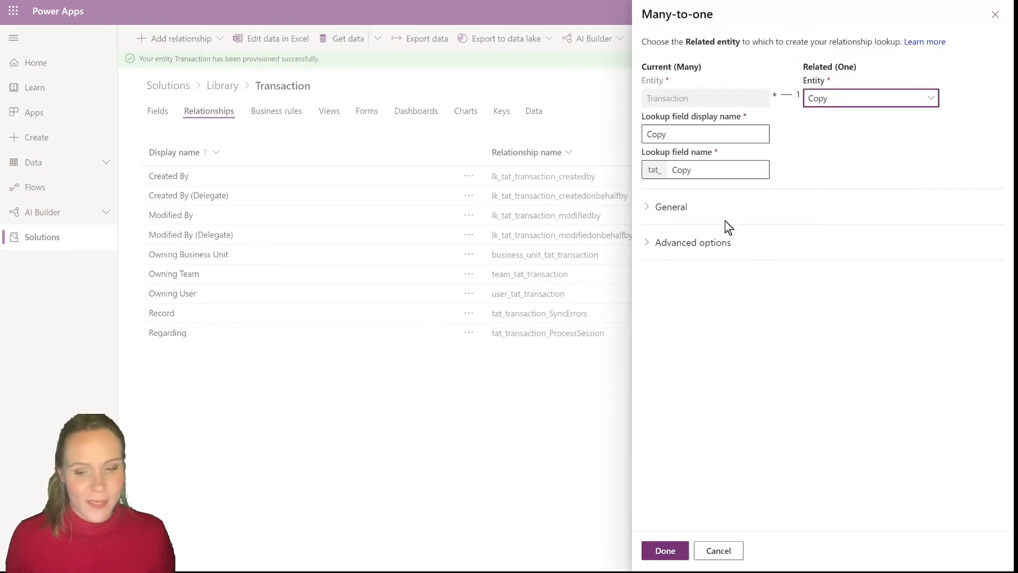
# Shorten the relationship name to Transaction_Copy
pyautogui.click(682, 212)
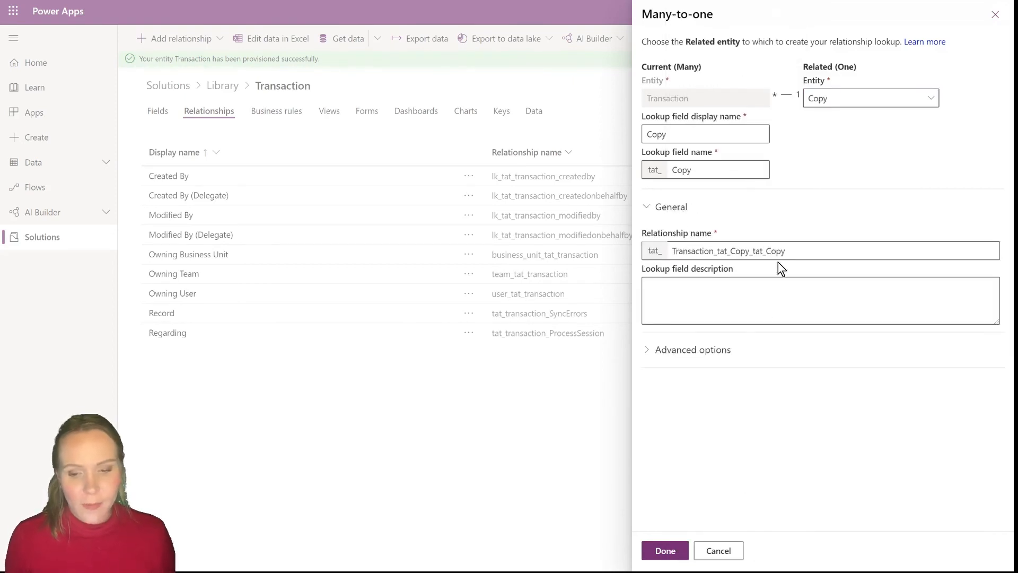
pyautogui.moveTo(790, 252); pyautogui.dragTo(749, 261)
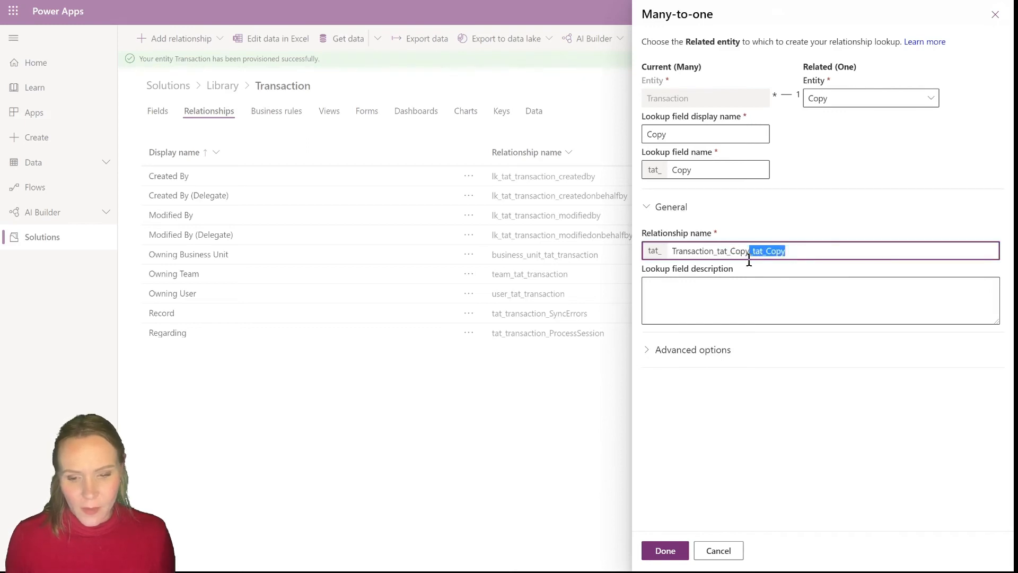
pyautogui.press('BackSpace')
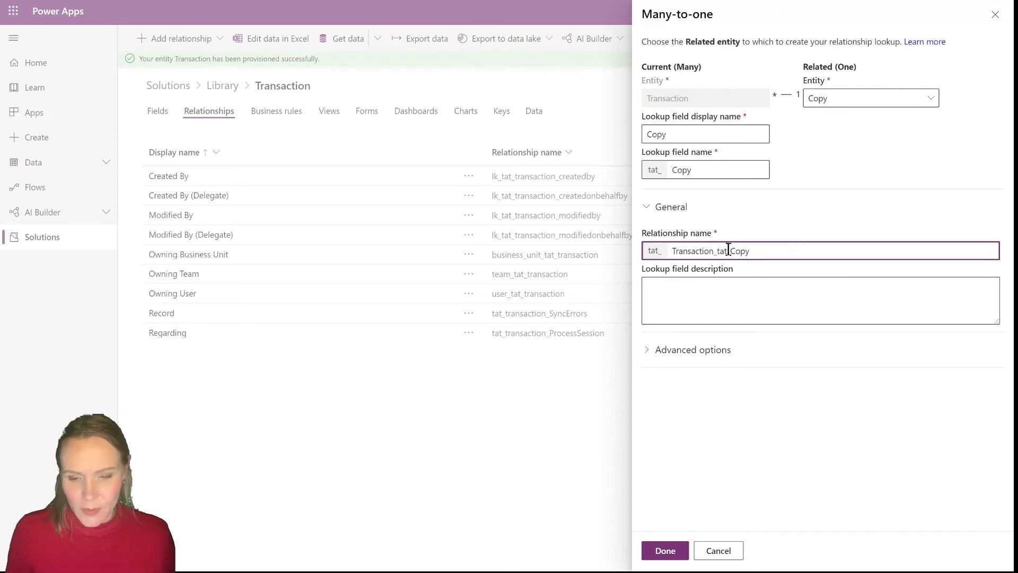
pyautogui.moveTo(731, 251); pyautogui.dragTo(717, 249)
pyautogui.press('BackSpace')
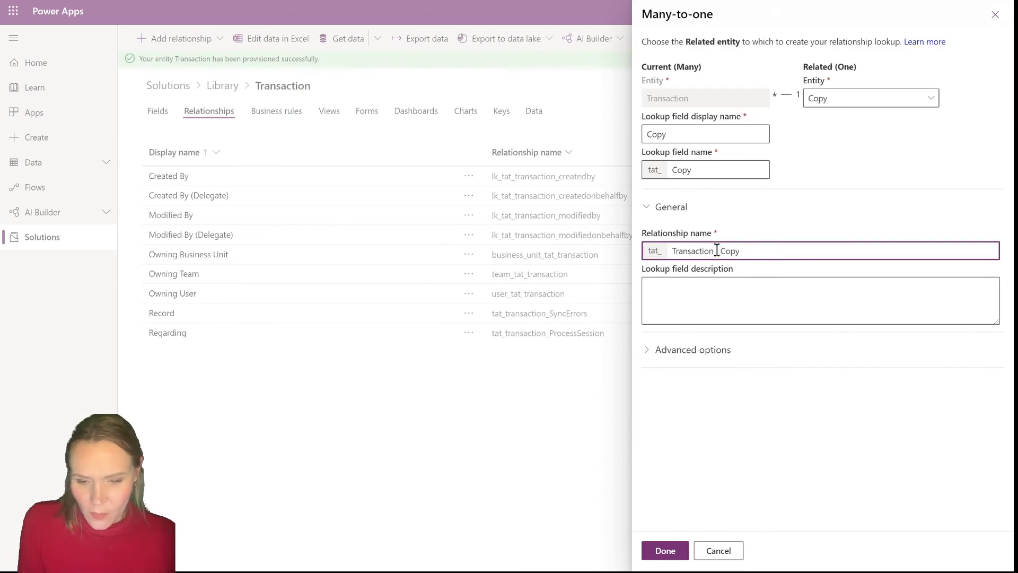
pyautogui.press('BackSpace')
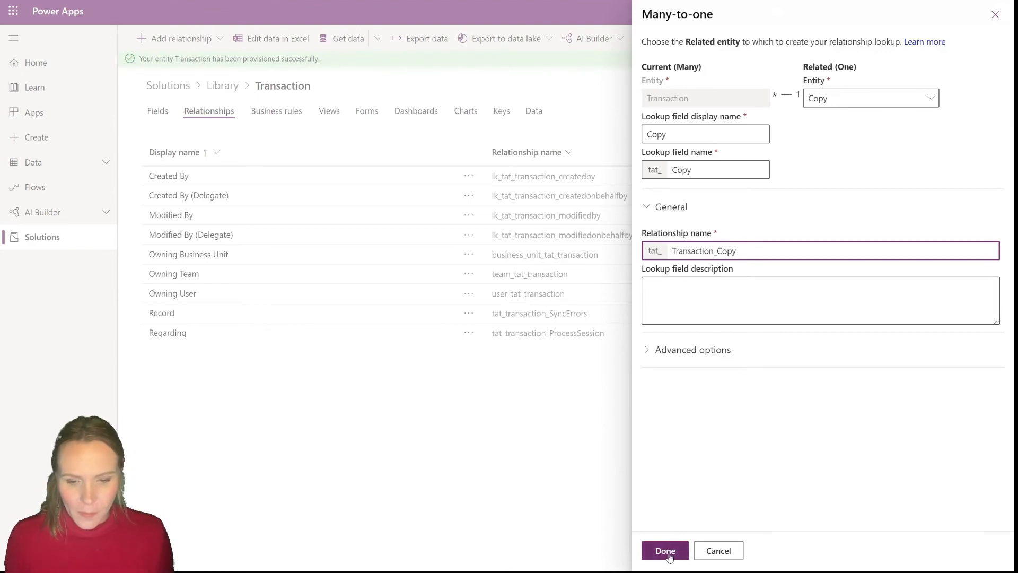
# Try setting the relationship's type of behavior to Parental, then return it to Referential
pyautogui.click(708, 346)
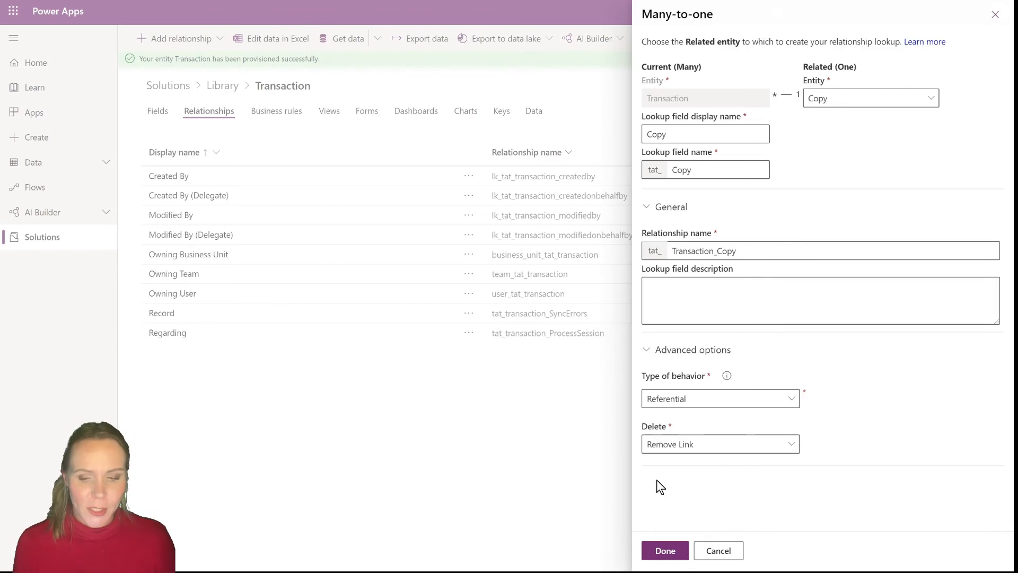
pyautogui.click(793, 401)
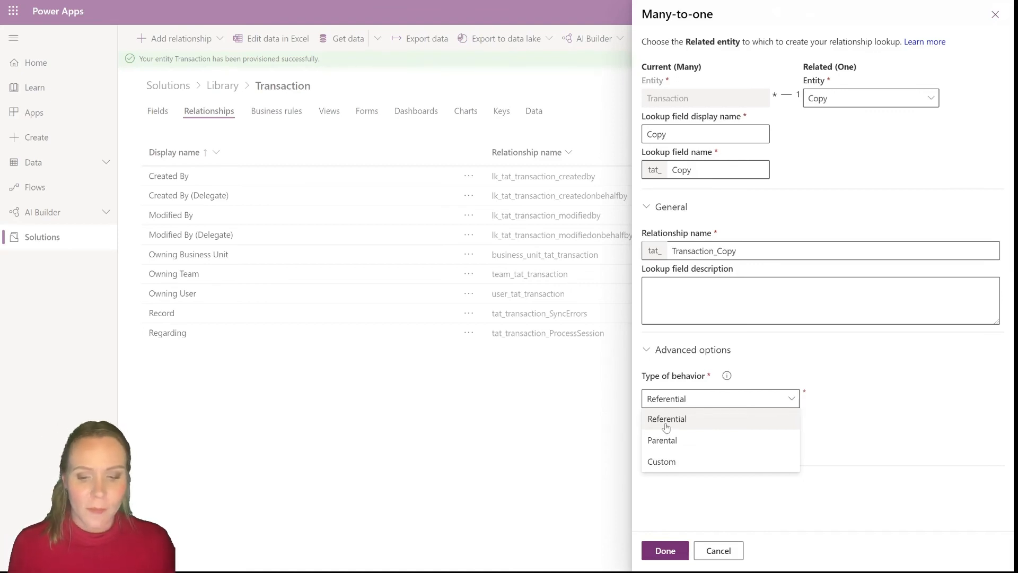
pyautogui.click(687, 450)
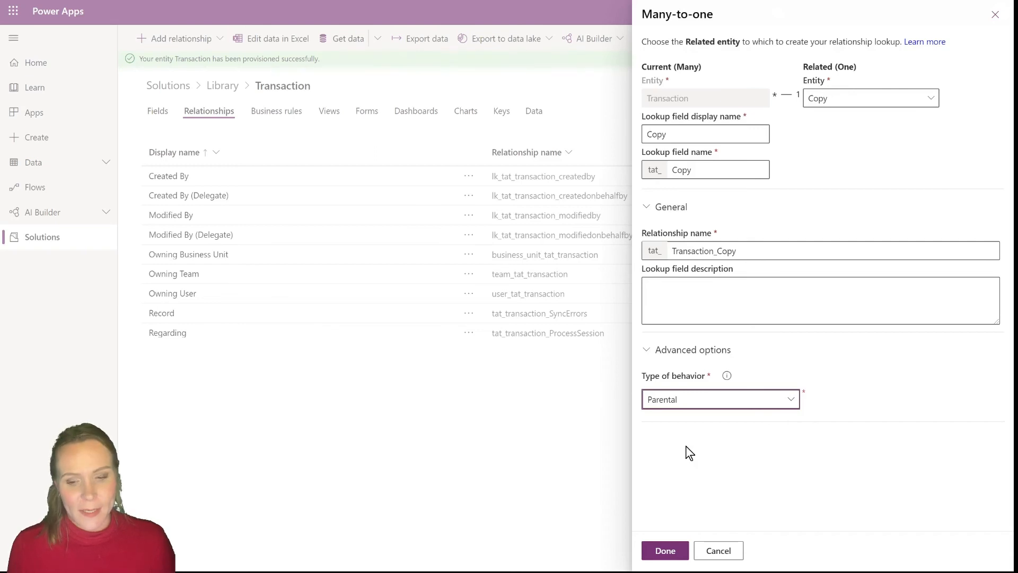
pyautogui.click(729, 401)
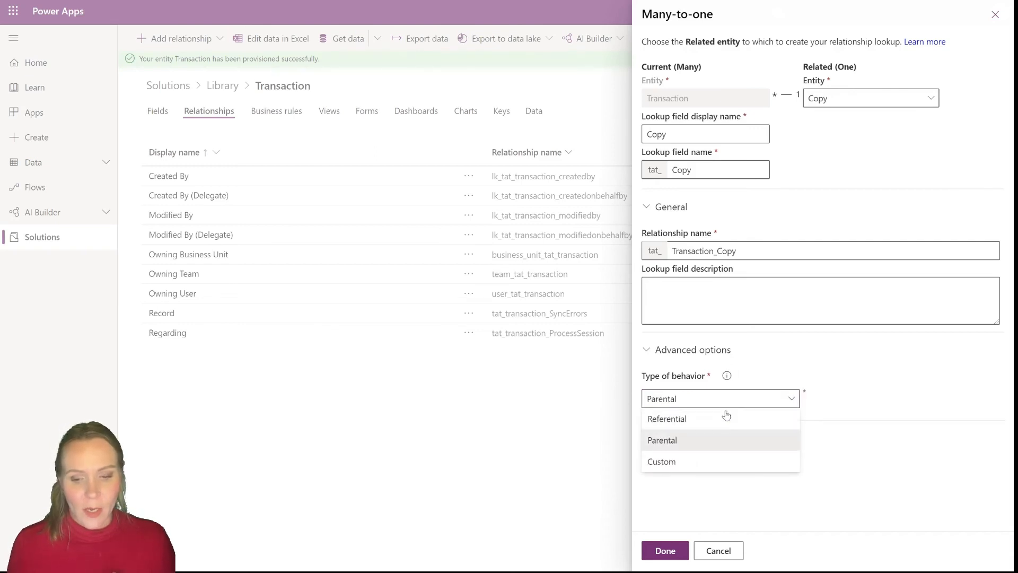
pyautogui.click(723, 419)
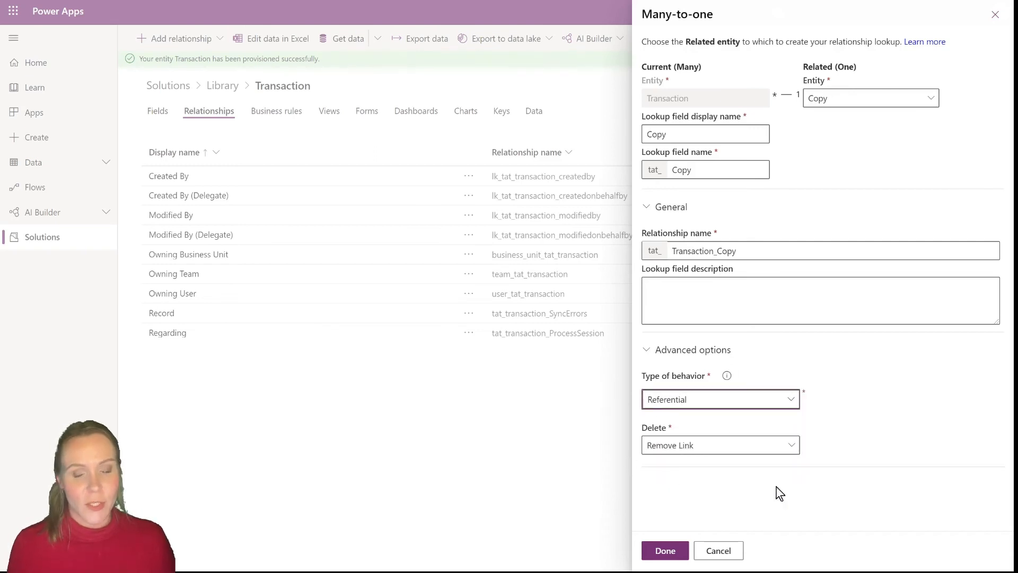
# Finish the Copy relationship and save the Transaction entity
pyautogui.click(667, 557)
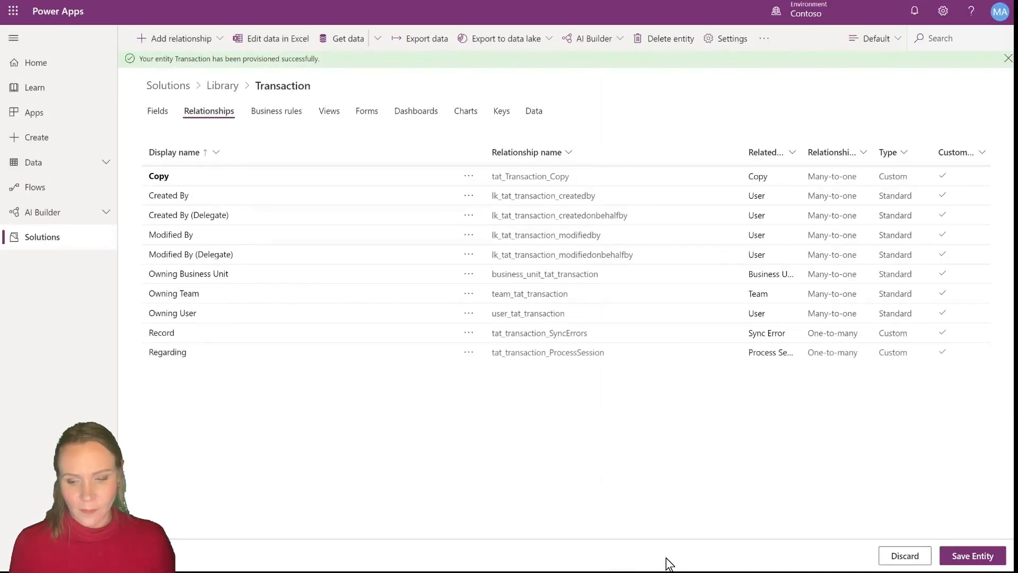
pyautogui.click(975, 554)
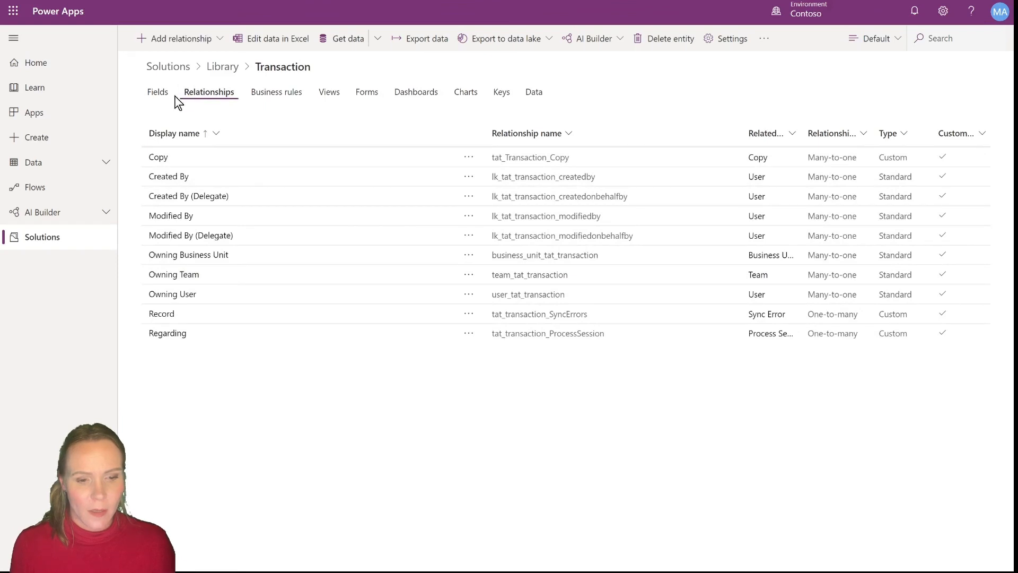
# Add a field named Customer to Transaction as a Lookup related to the Contact entity
pyautogui.click(159, 93)
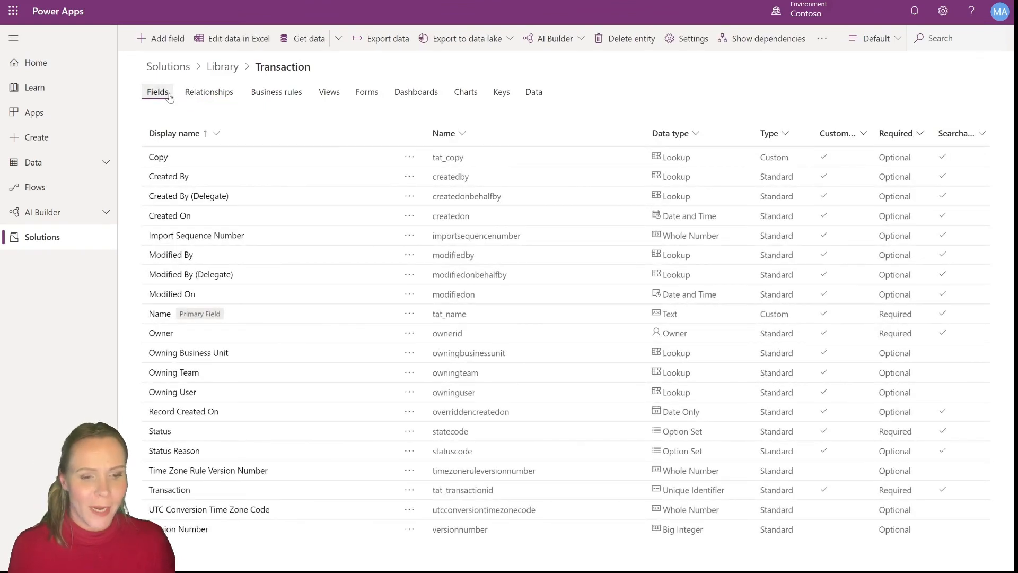
pyautogui.click(167, 40)
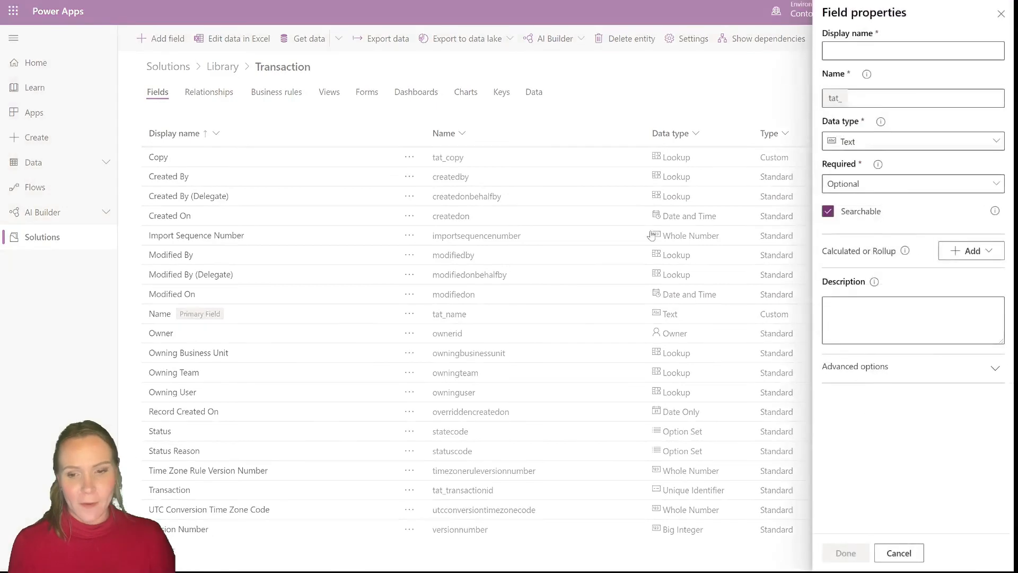
pyautogui.click(933, 54)
pyautogui.write('Customer')
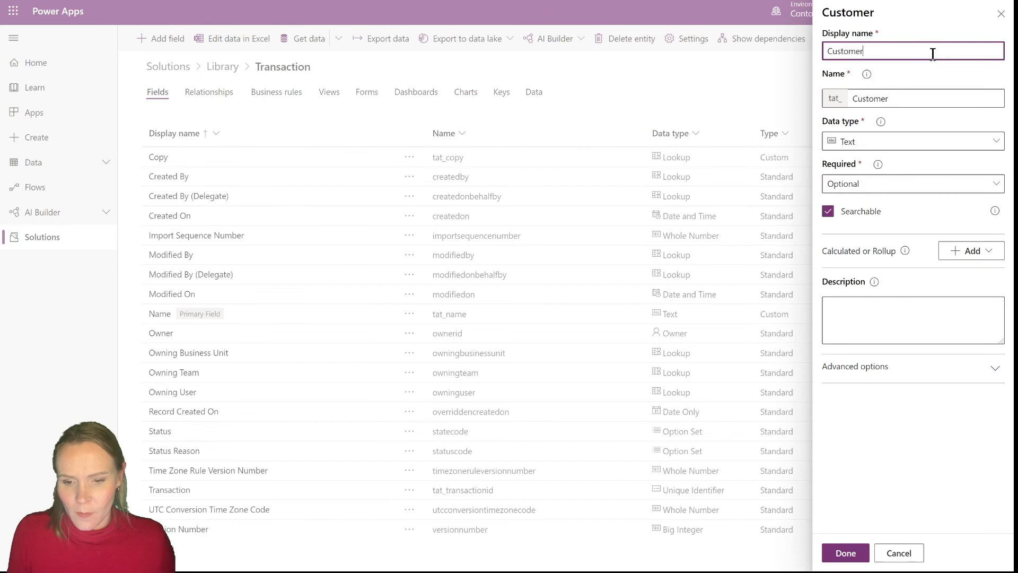
pyautogui.click(916, 141)
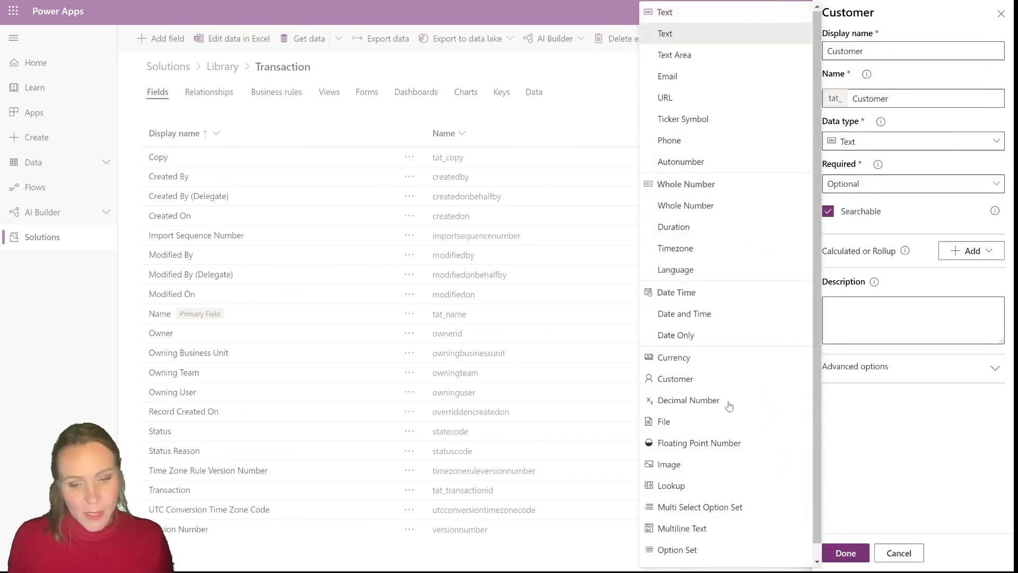
pyautogui.click(697, 487)
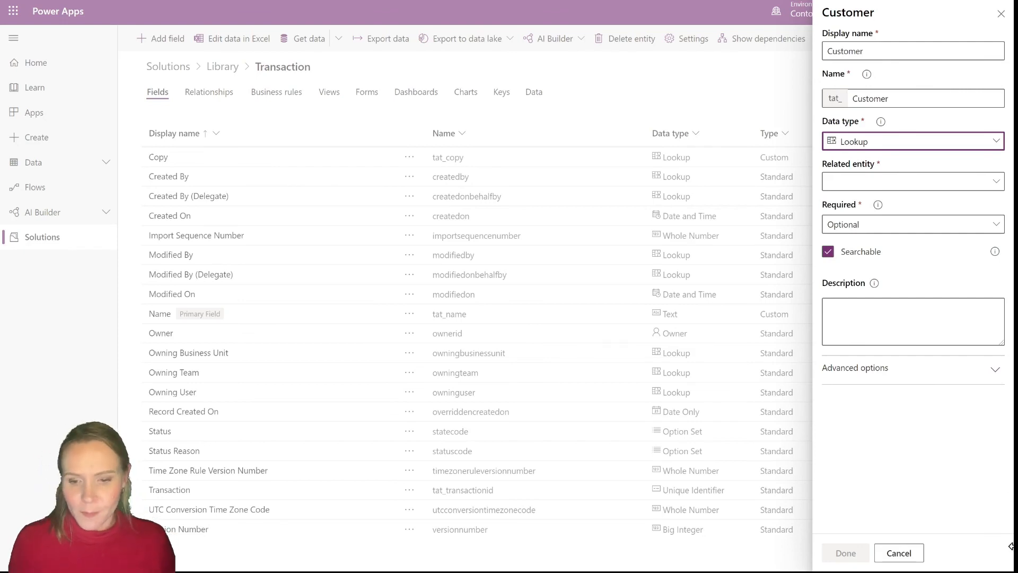
pyautogui.click(952, 183)
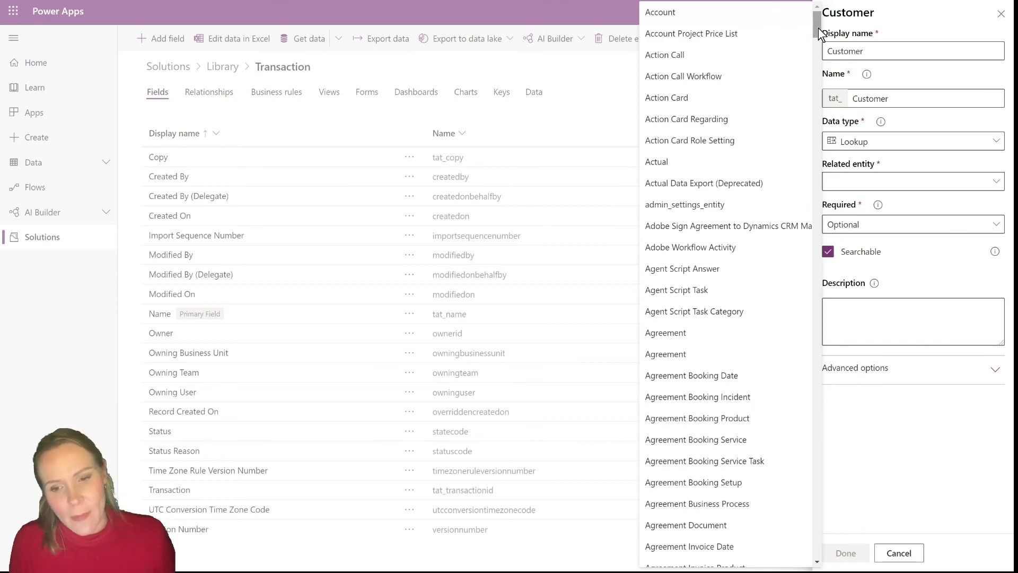
pyautogui.moveTo(819, 30); pyautogui.dragTo(819, 126)
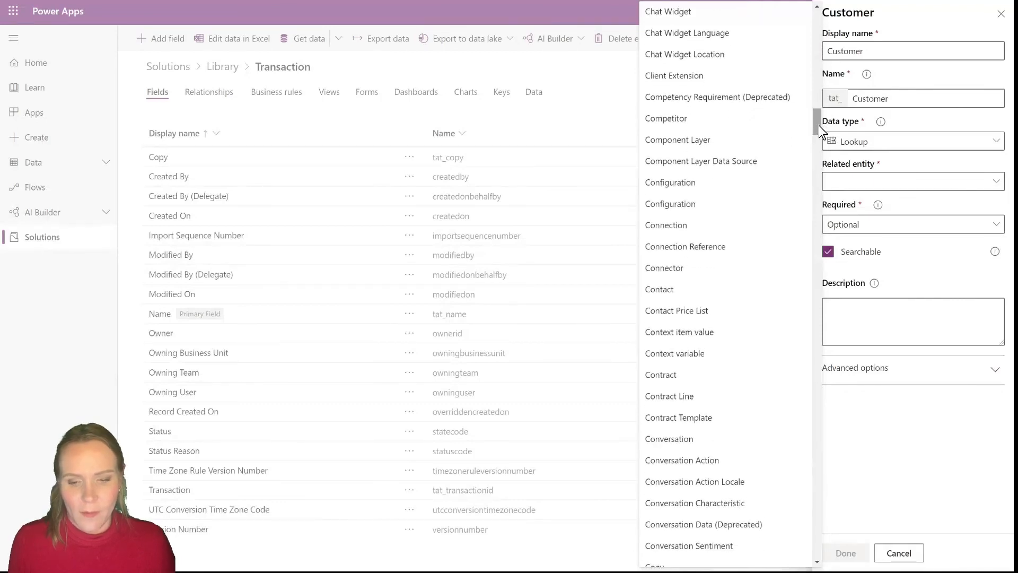
pyautogui.click(693, 296)
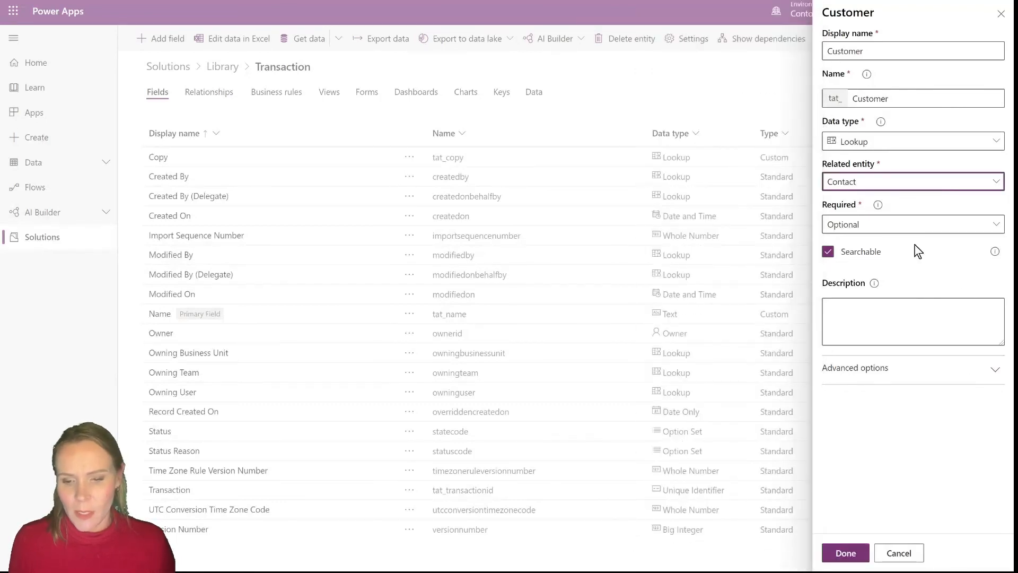
# Make the Customer field Required, finish it and save the Transaction entity
pyautogui.click(906, 232)
pyautogui.click(905, 232)
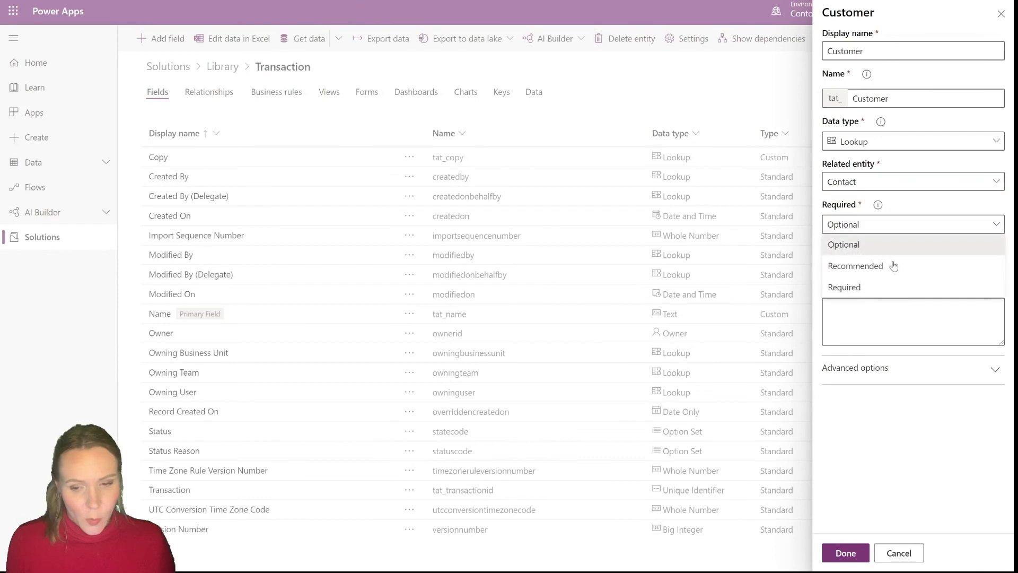
pyautogui.click(884, 287)
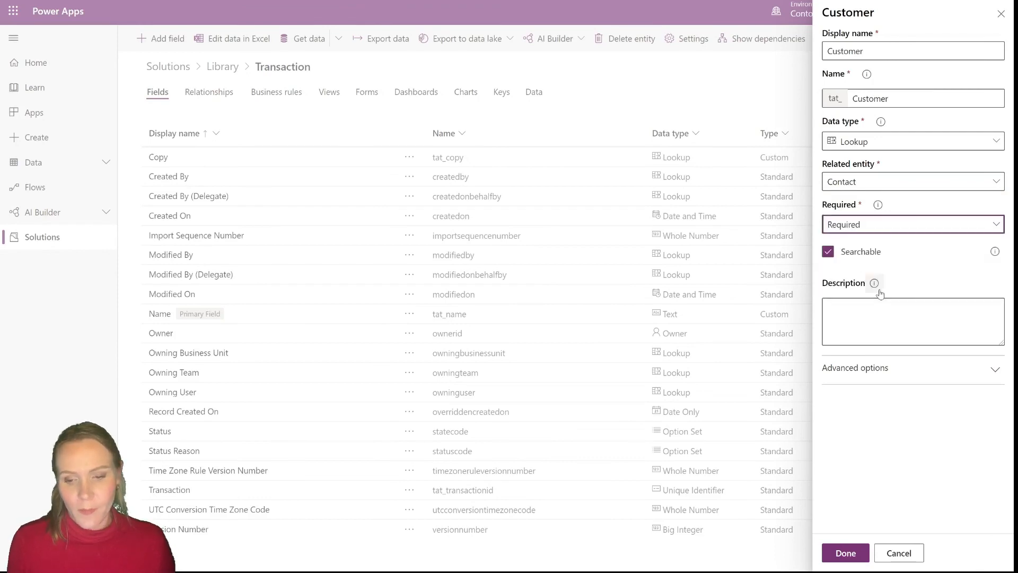
pyautogui.click(845, 553)
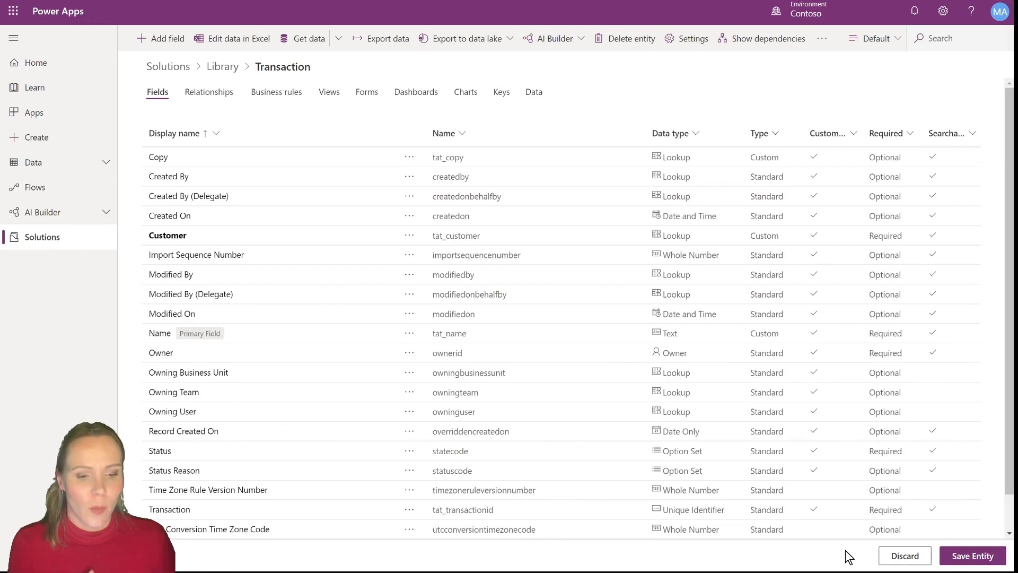
pyautogui.click(989, 561)
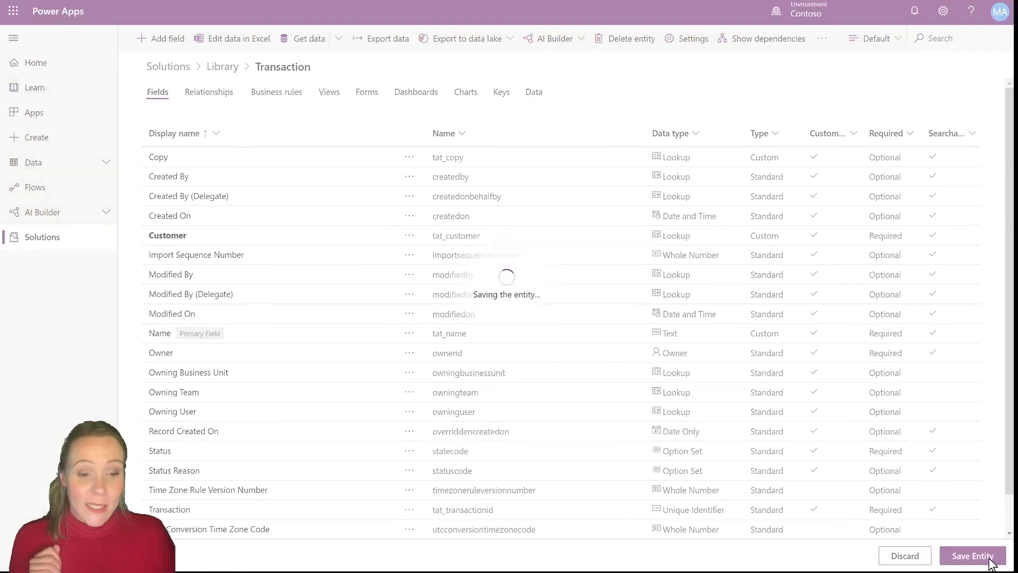